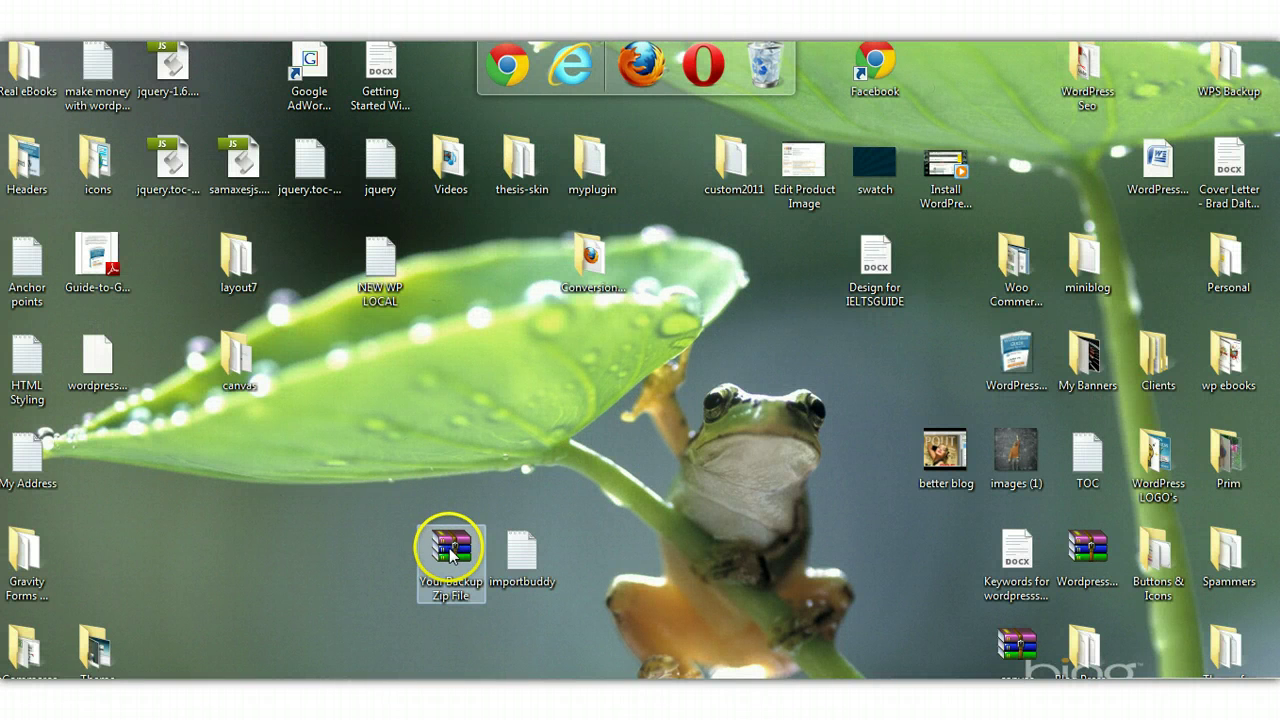
Move the Your Backup Zip File archive and the importbuddy file up the desktop, keeping them side by side
left_click_drag(449, 548, 453, 457)
left_click_drag(529, 534, 530, 445)
left_click(455, 455)
left_click_drag(452, 455, 434, 349)
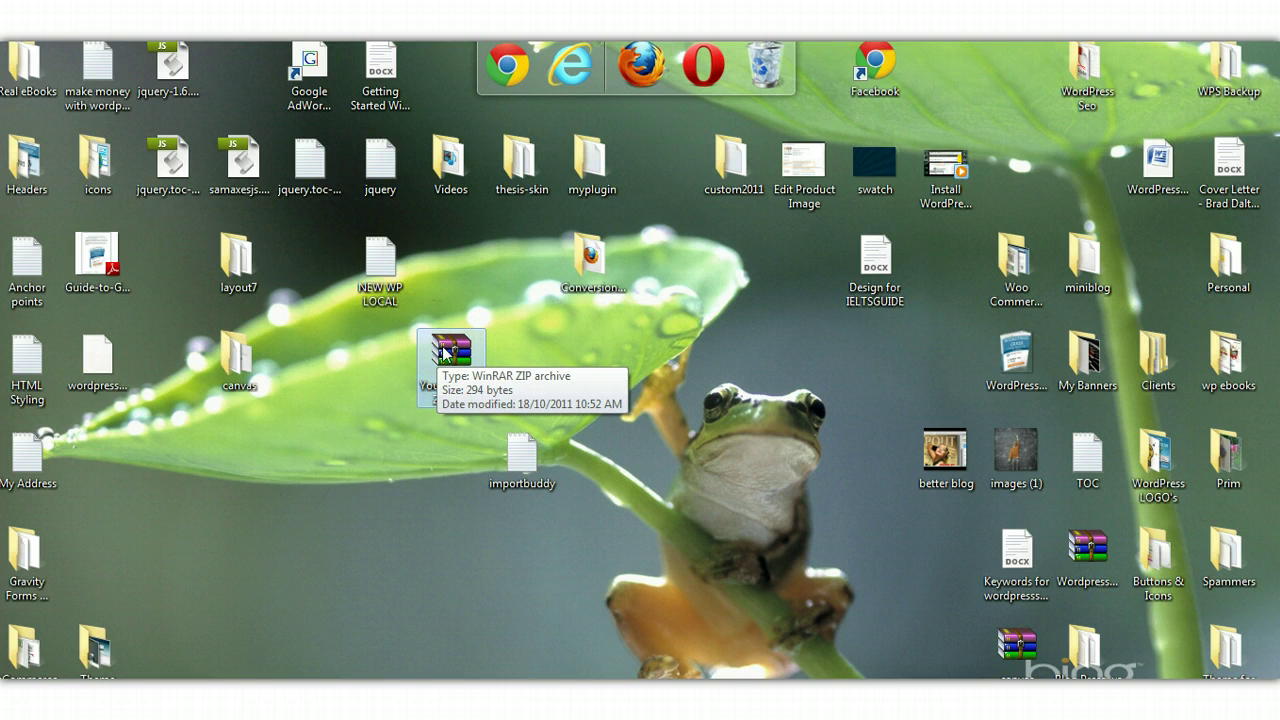
left_click(442, 348)
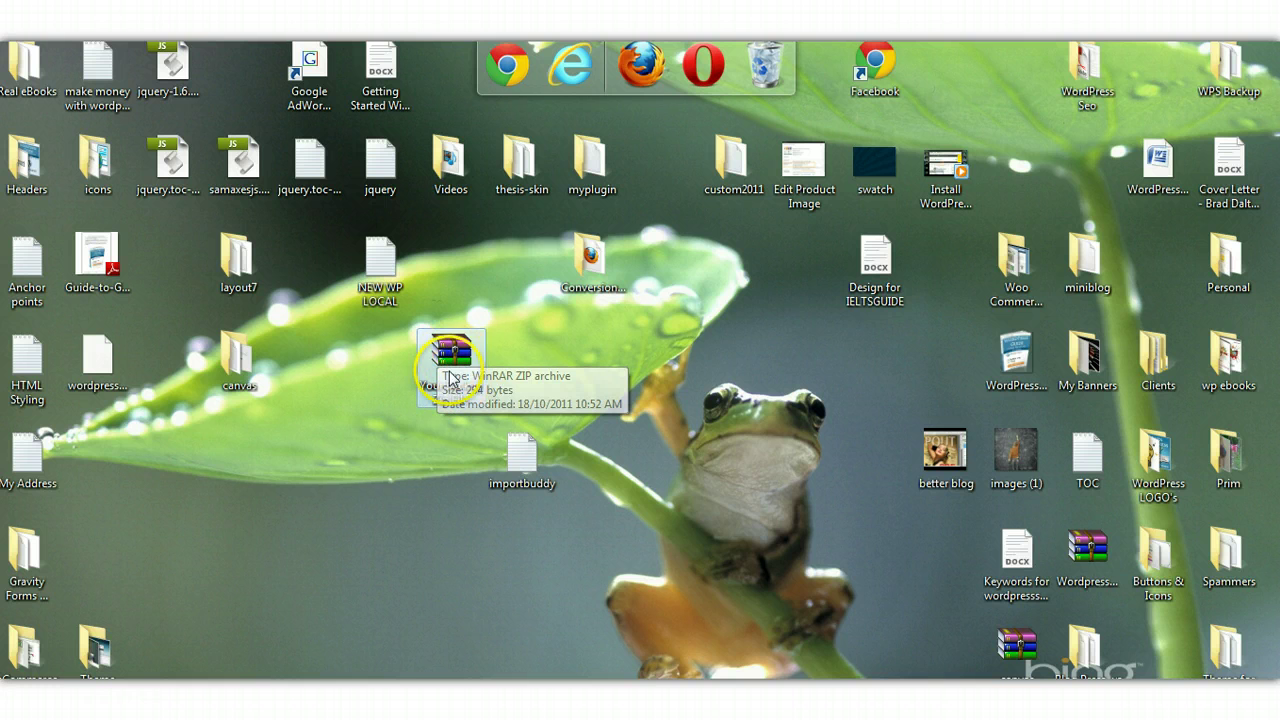
left_click_drag(521, 451, 534, 358)
left_click(508, 360)
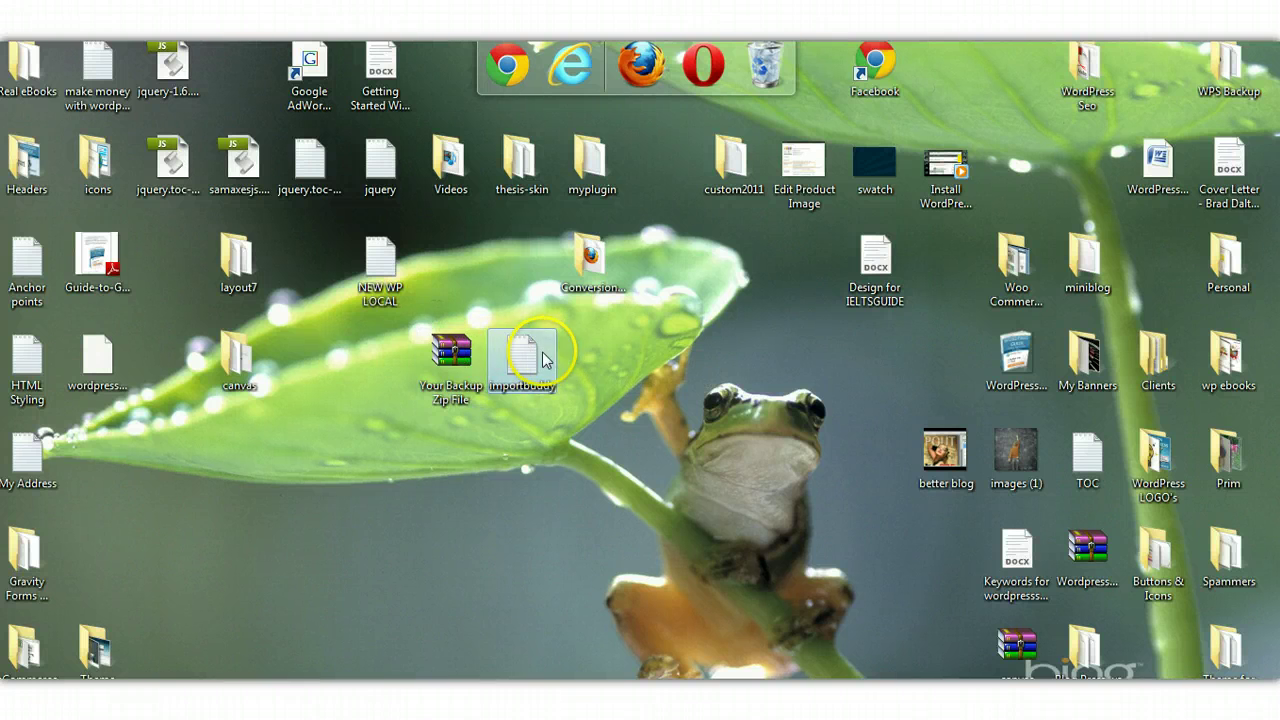
Select the importbuddy file and Your Backup Zip File together on the desktop
left_click(452, 348, "ctrl")
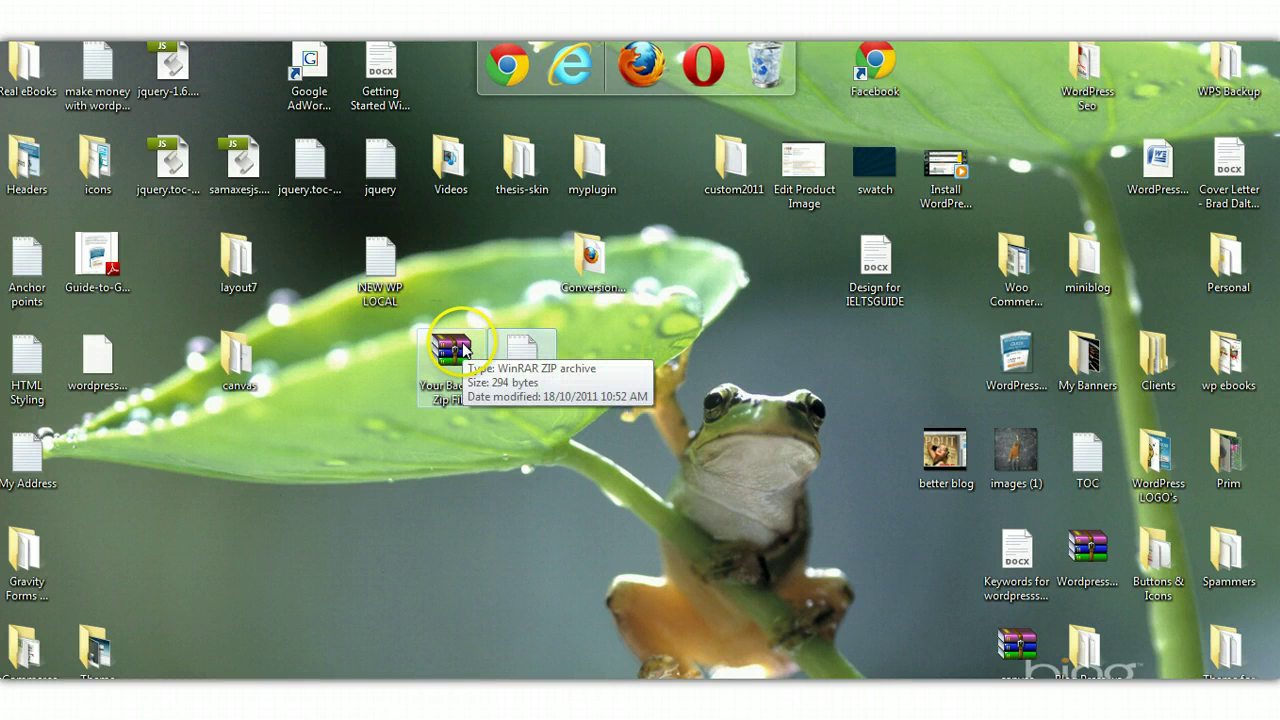
left_click(549, 350)
left_click(470, 350, "ctrl")
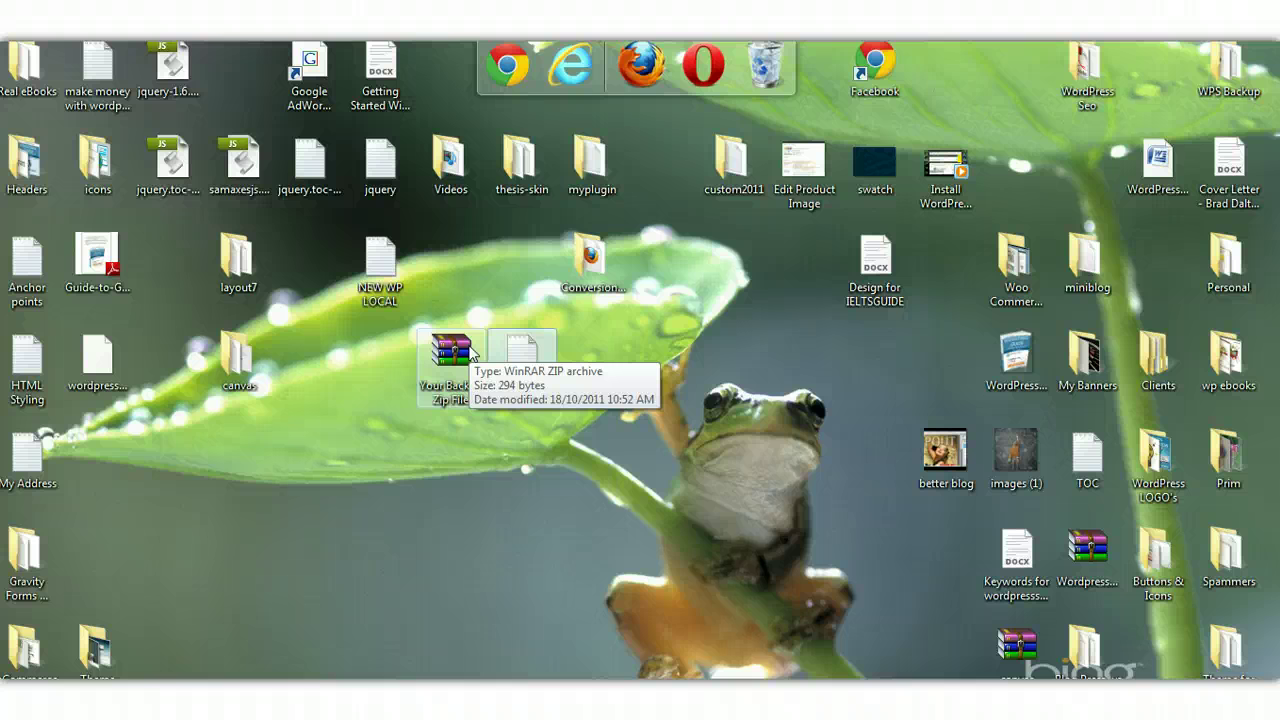
Switch to the FireFTP window in Firefox and look over the server's root folders around public_html
left_click(368, 700)
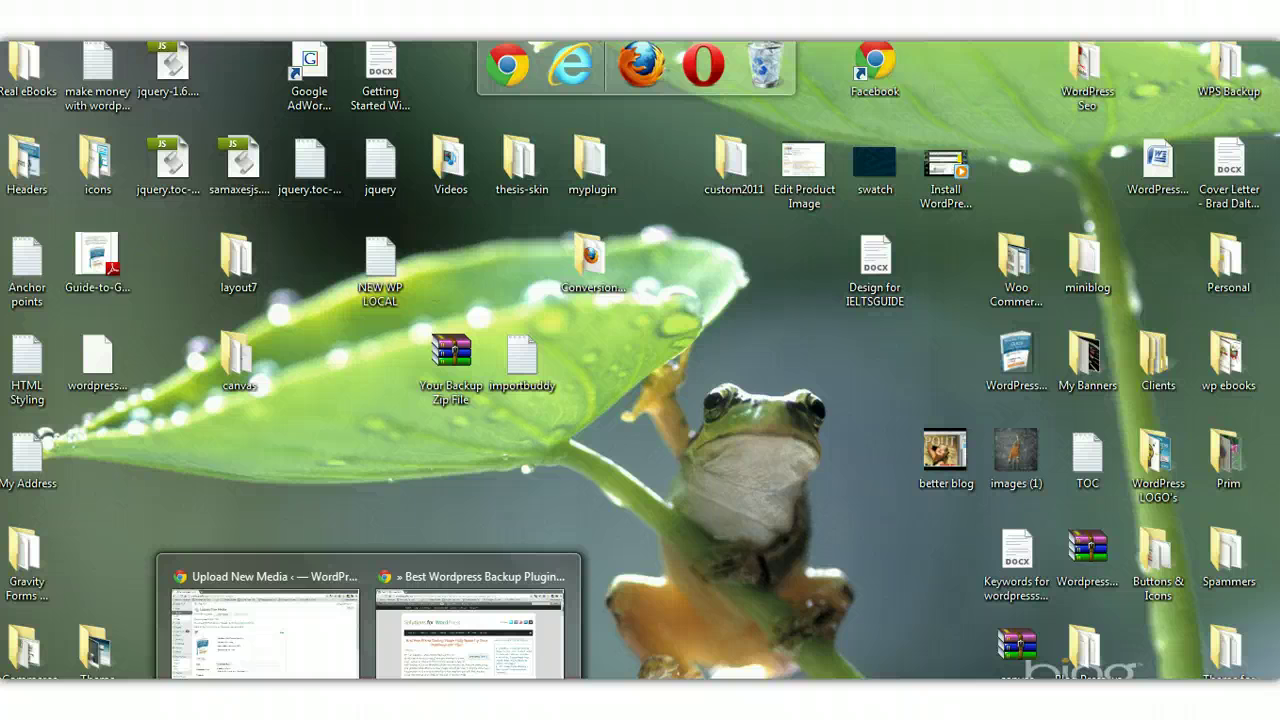
key("alt+Tab")
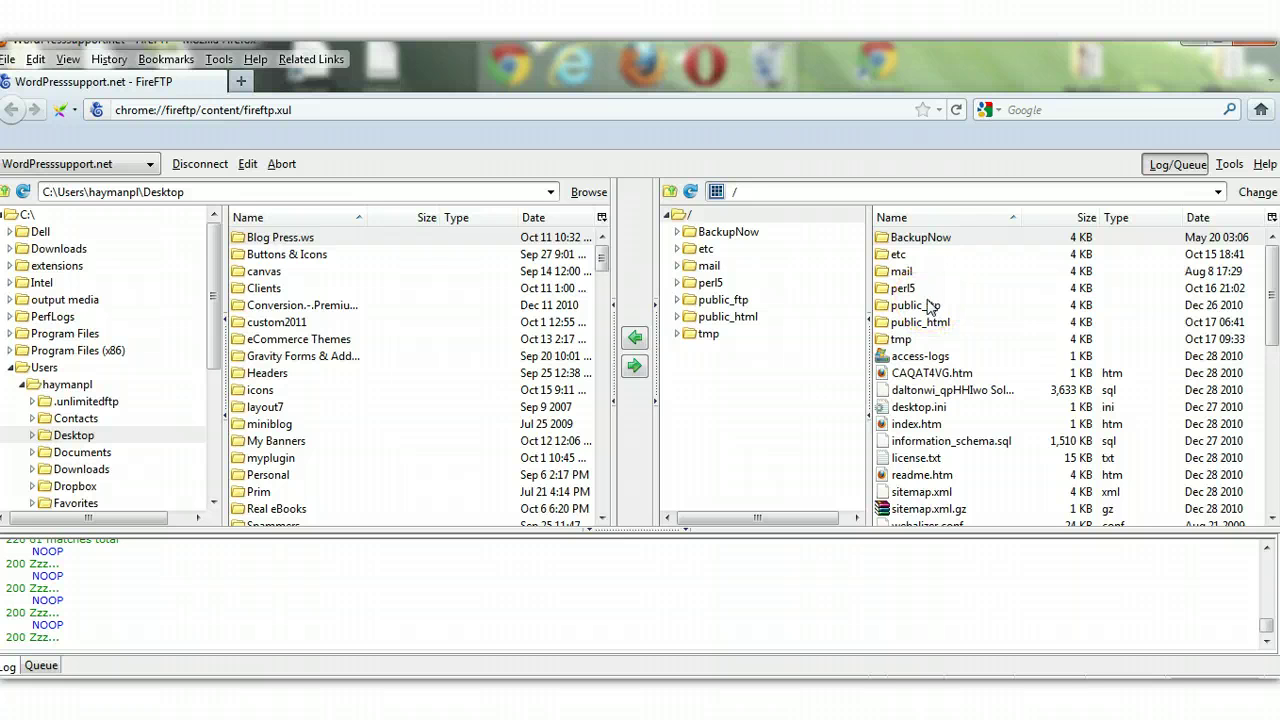
left_click(922, 330)
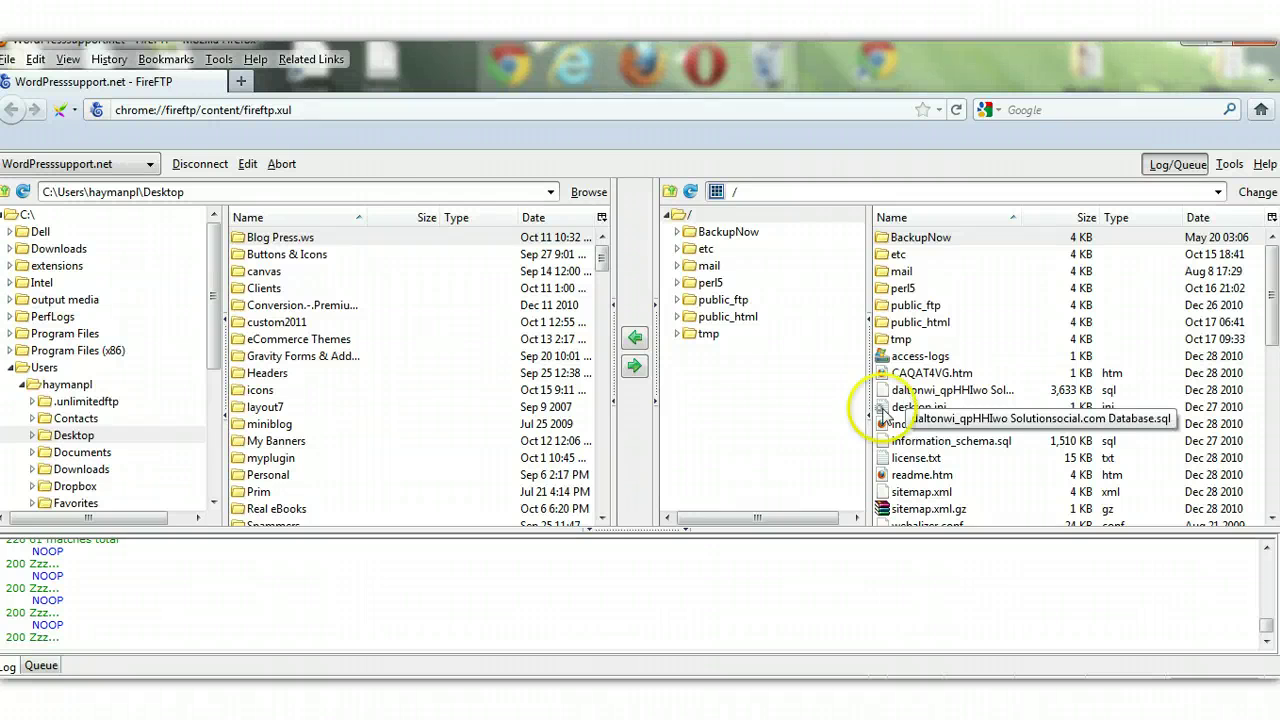
left_click(778, 418)
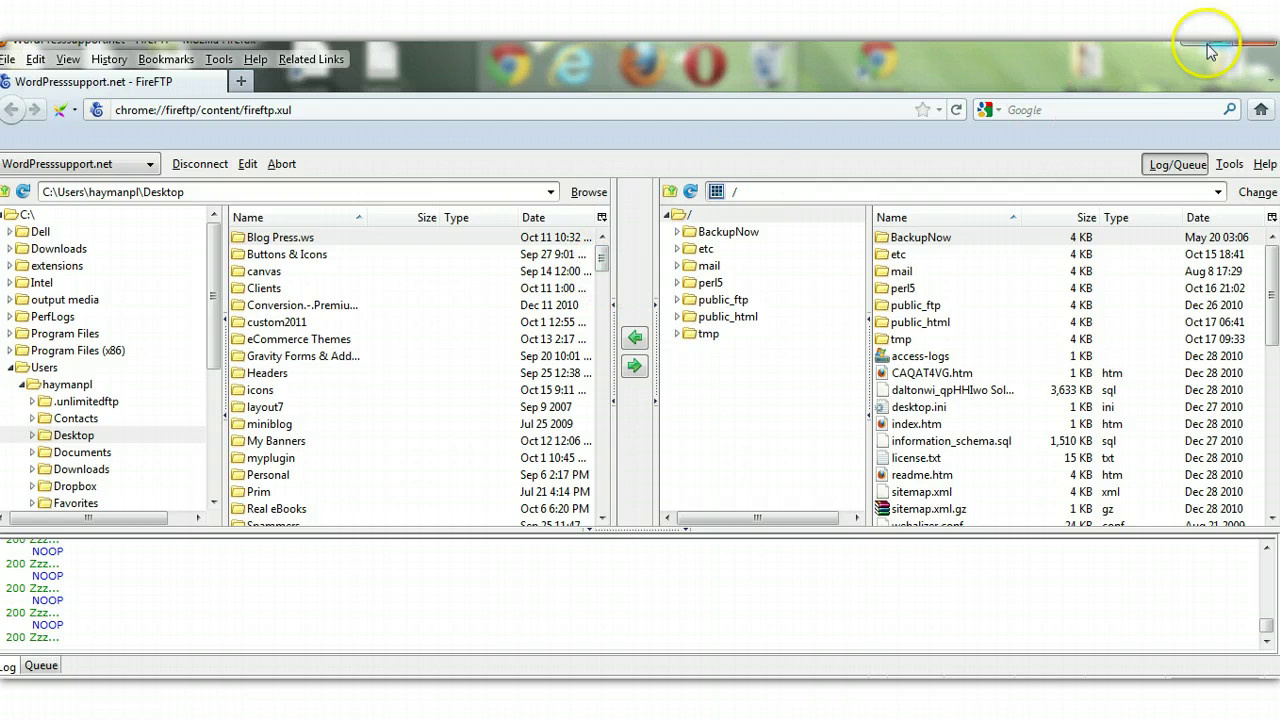
Check the backup zip file on the desktop and switch back to the FireFTP window
key("super+d")
left_click(452, 355)
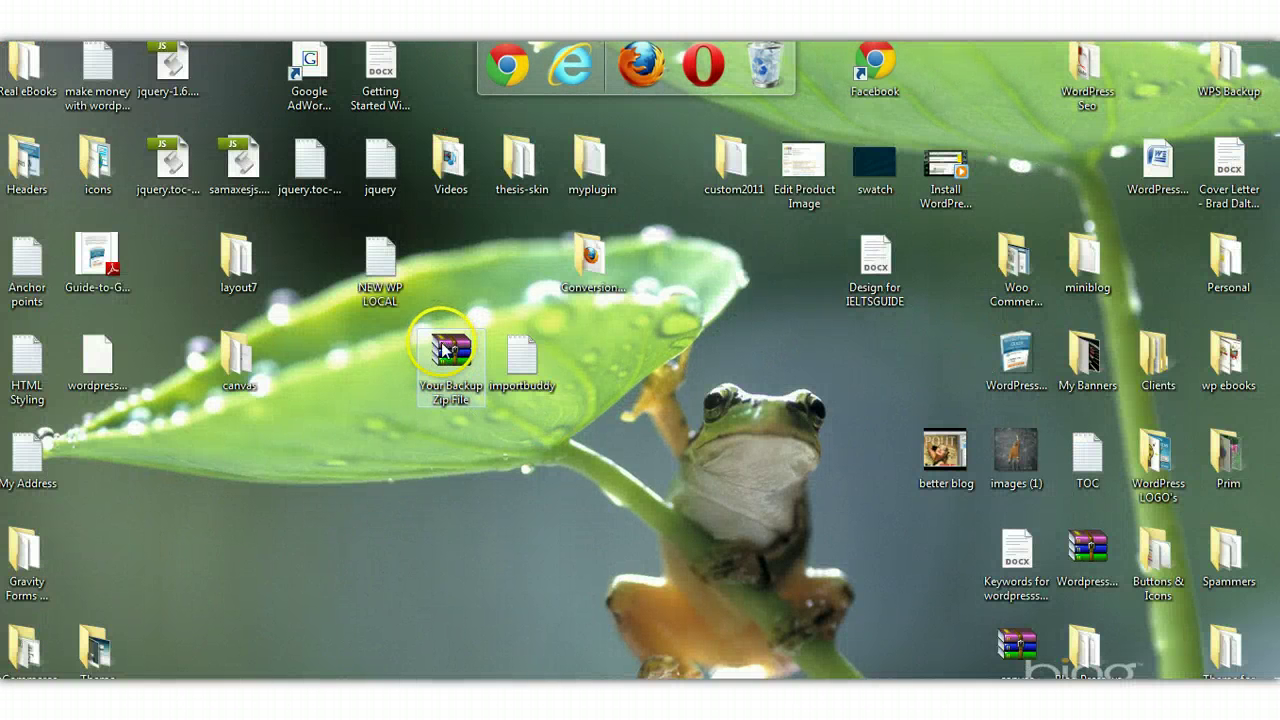
mouse_move(440, 348)
left_mouse_down()
mouse_move(522, 355)
mouse_move(436, 352)
left_mouse_up()
left_click(381, 443)
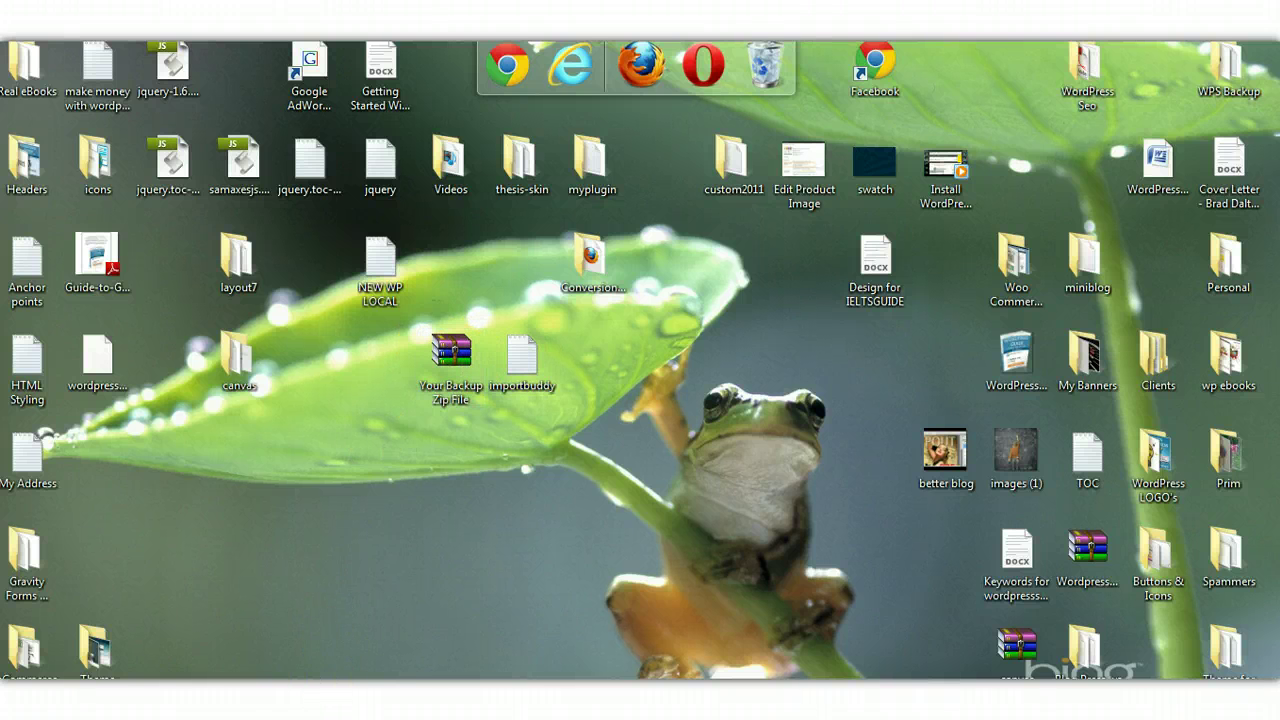
mouse_move(250, 700)
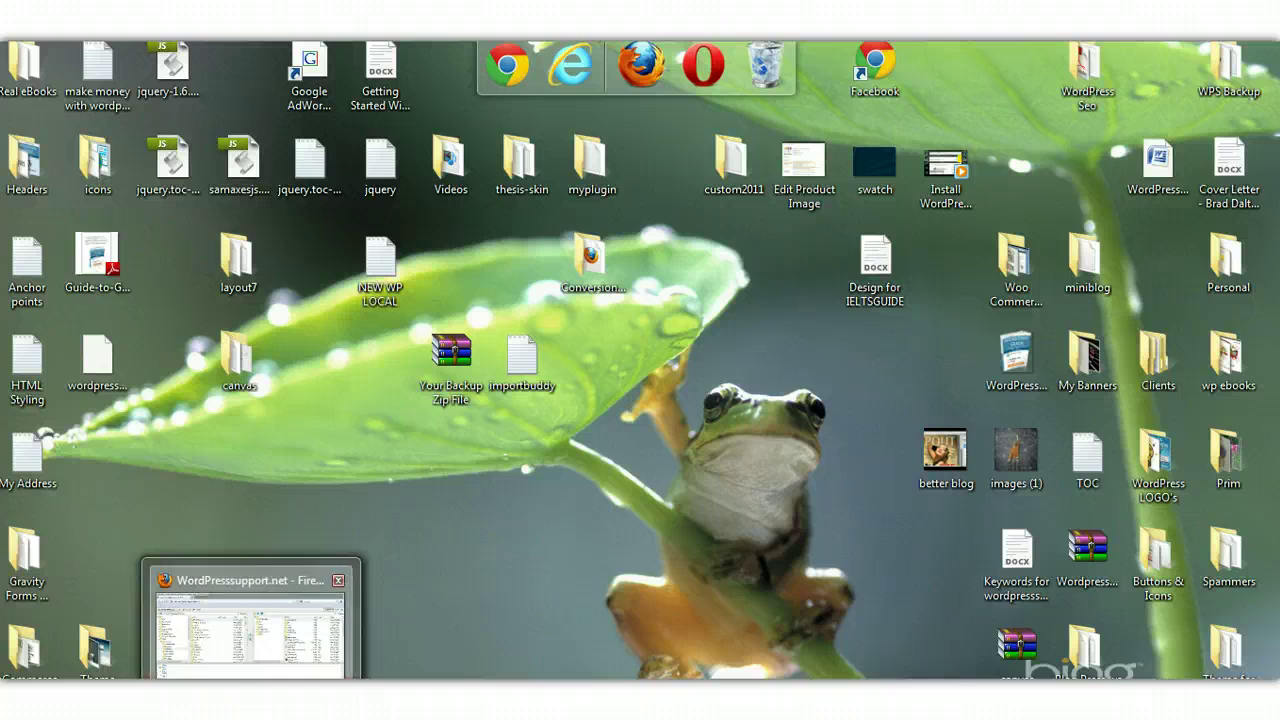
left_click(250, 630)
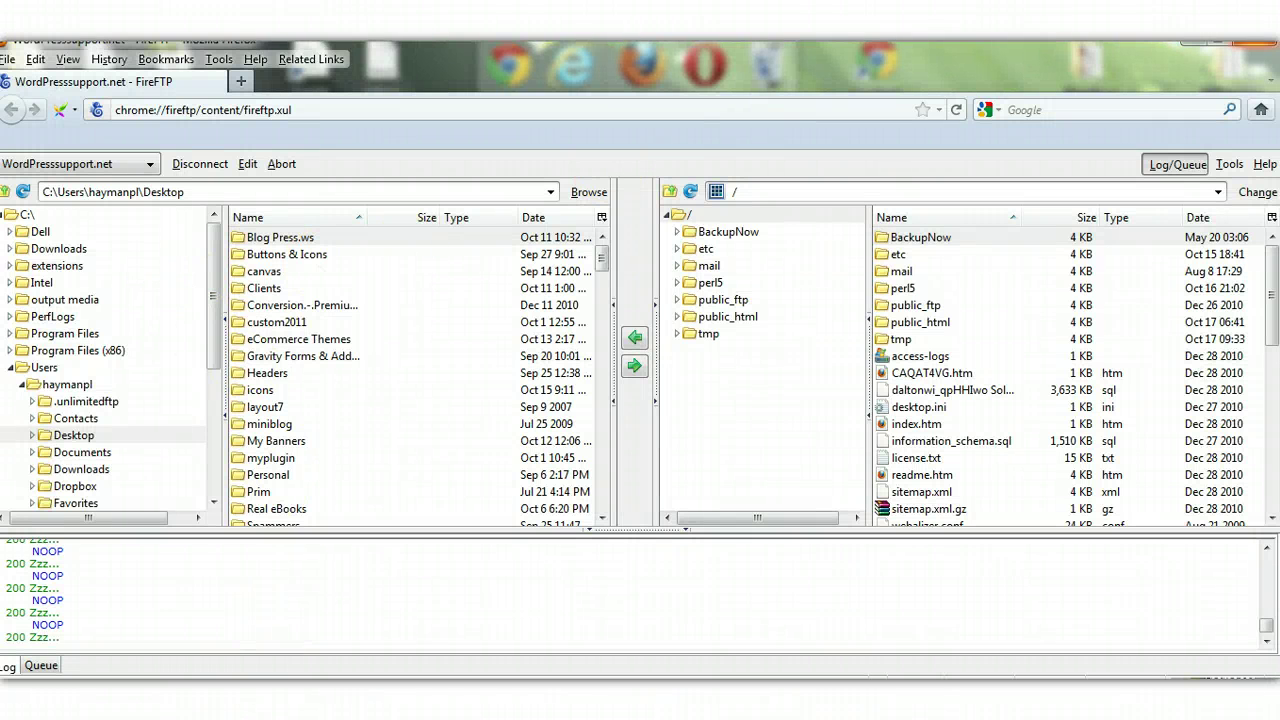
key("super+d")
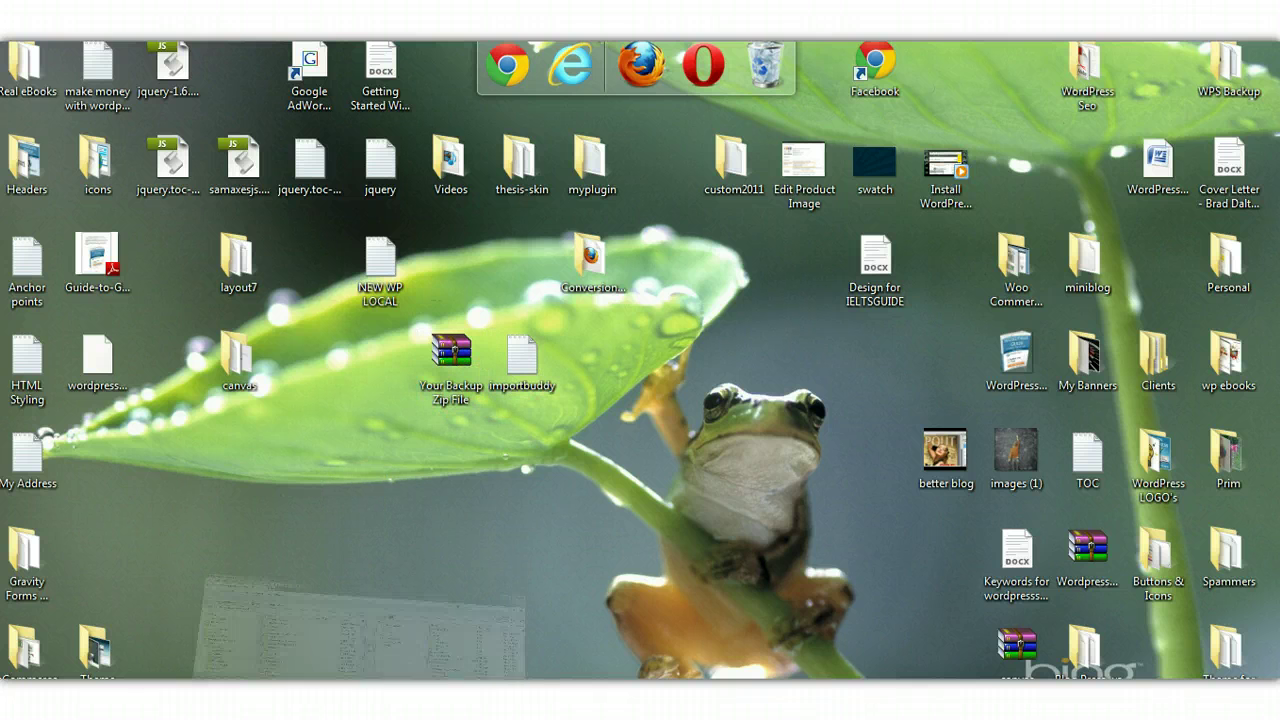
left_click(330, 610)
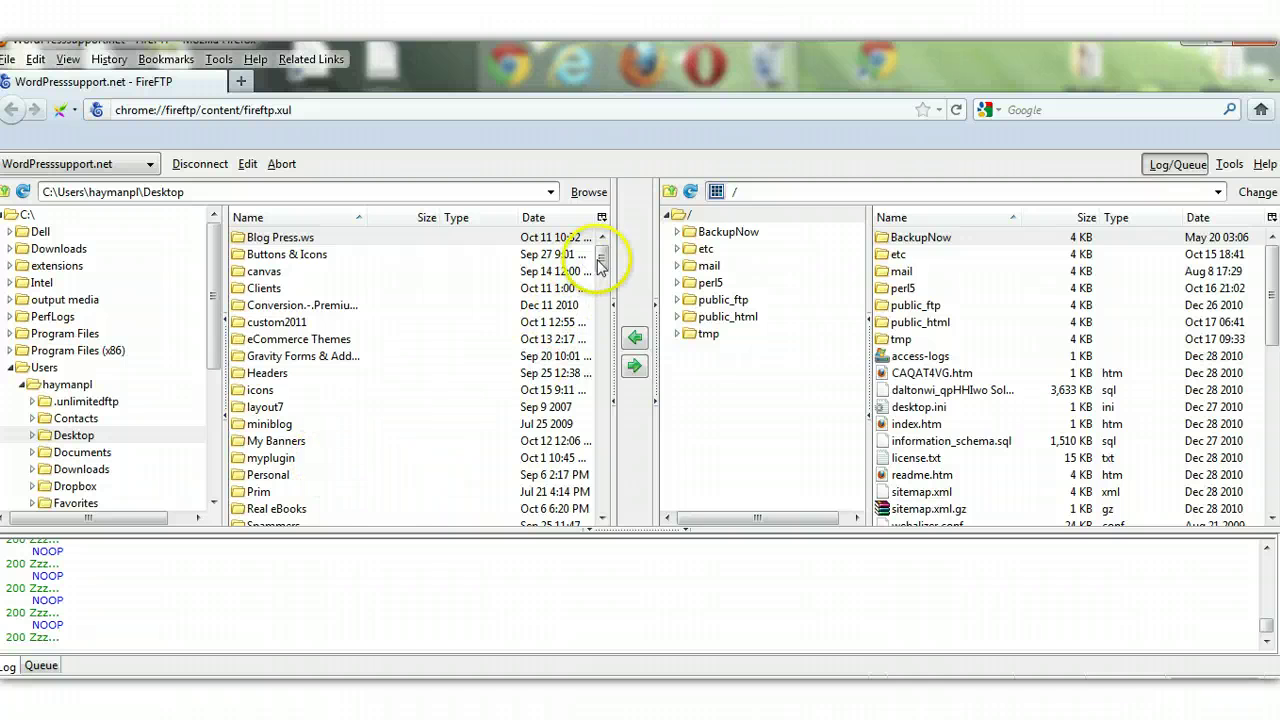
Find and select Your Backup Zip File.zip in the local Desktop listing
left_click_drag(601, 257, 596, 499)
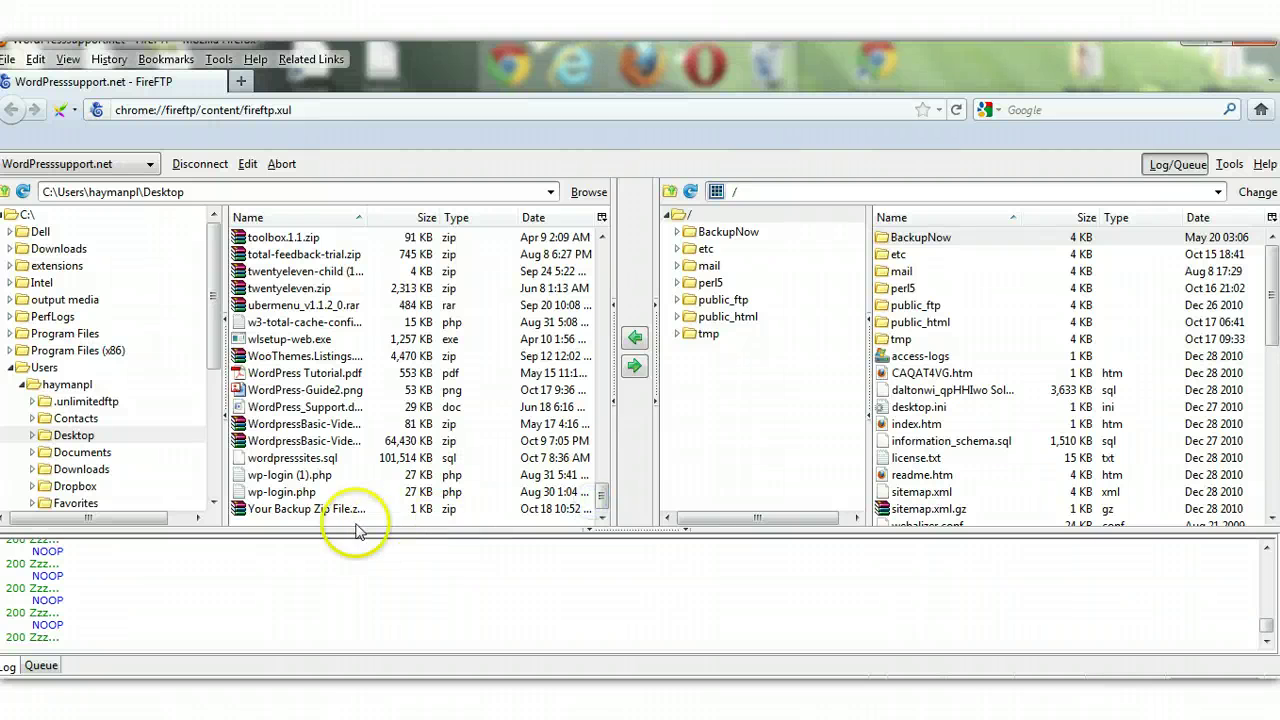
left_click(303, 512)
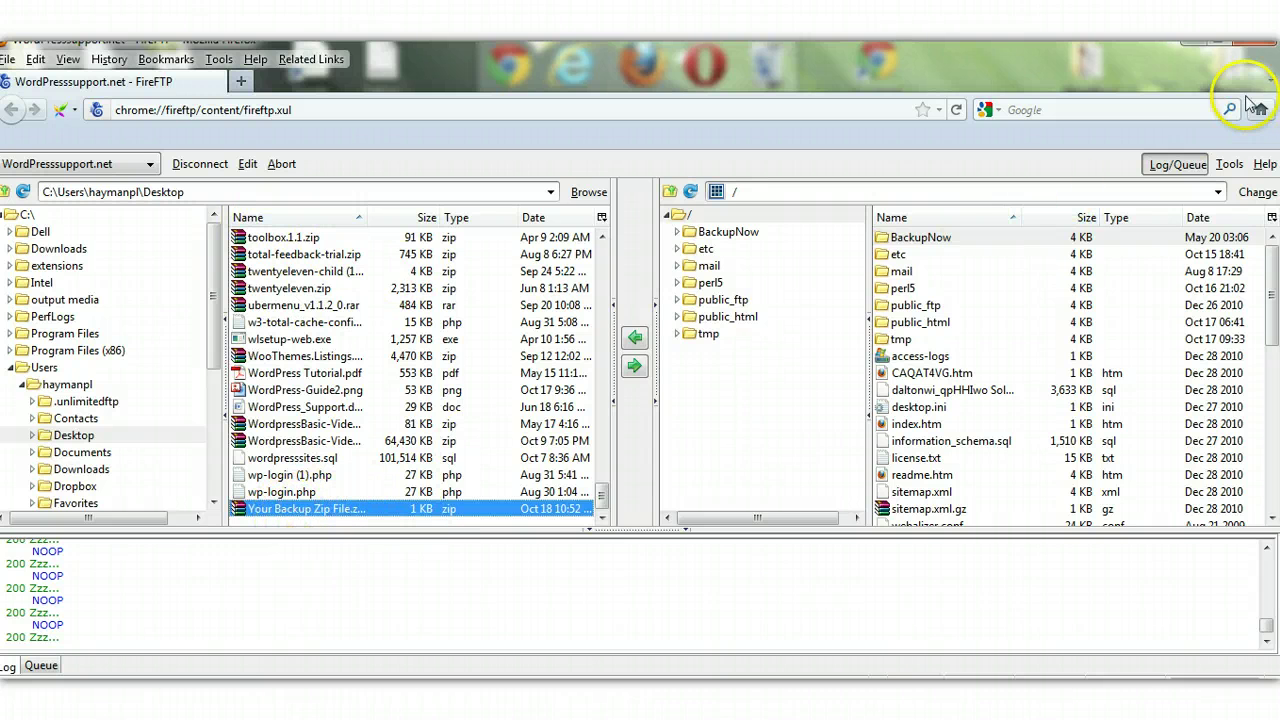
left_click(1182, 46)
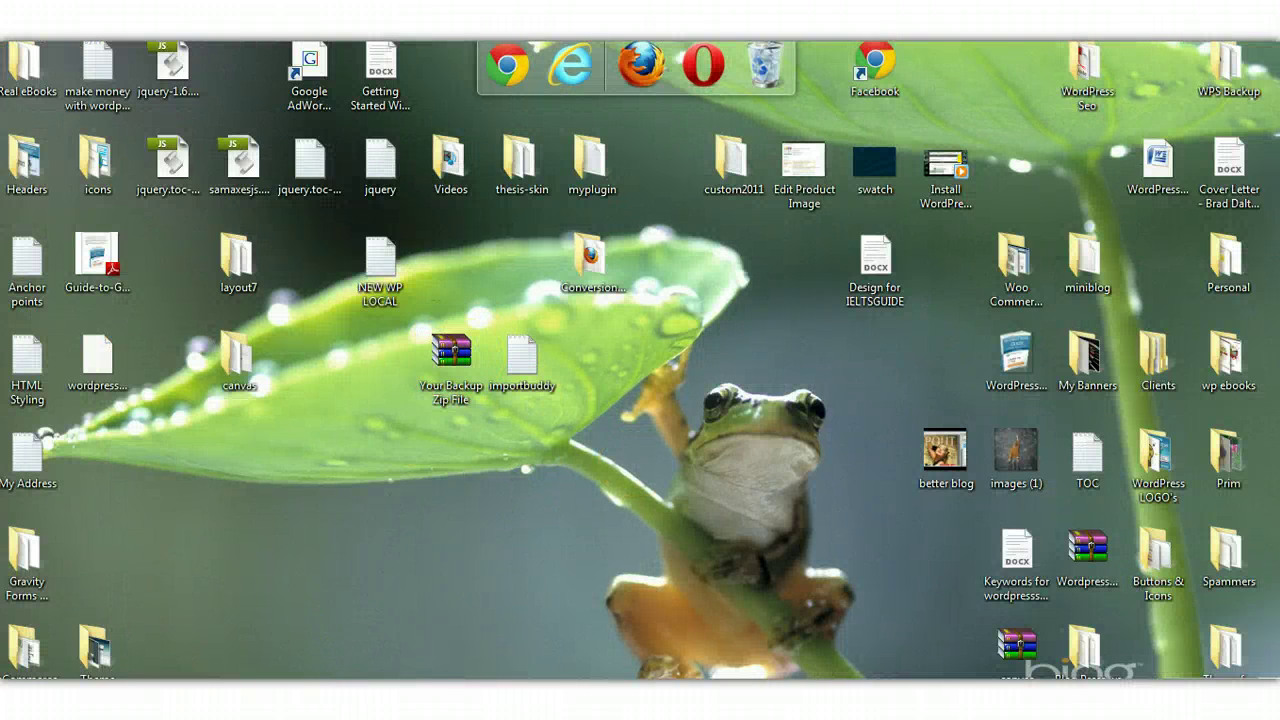
key("alt+Tab")
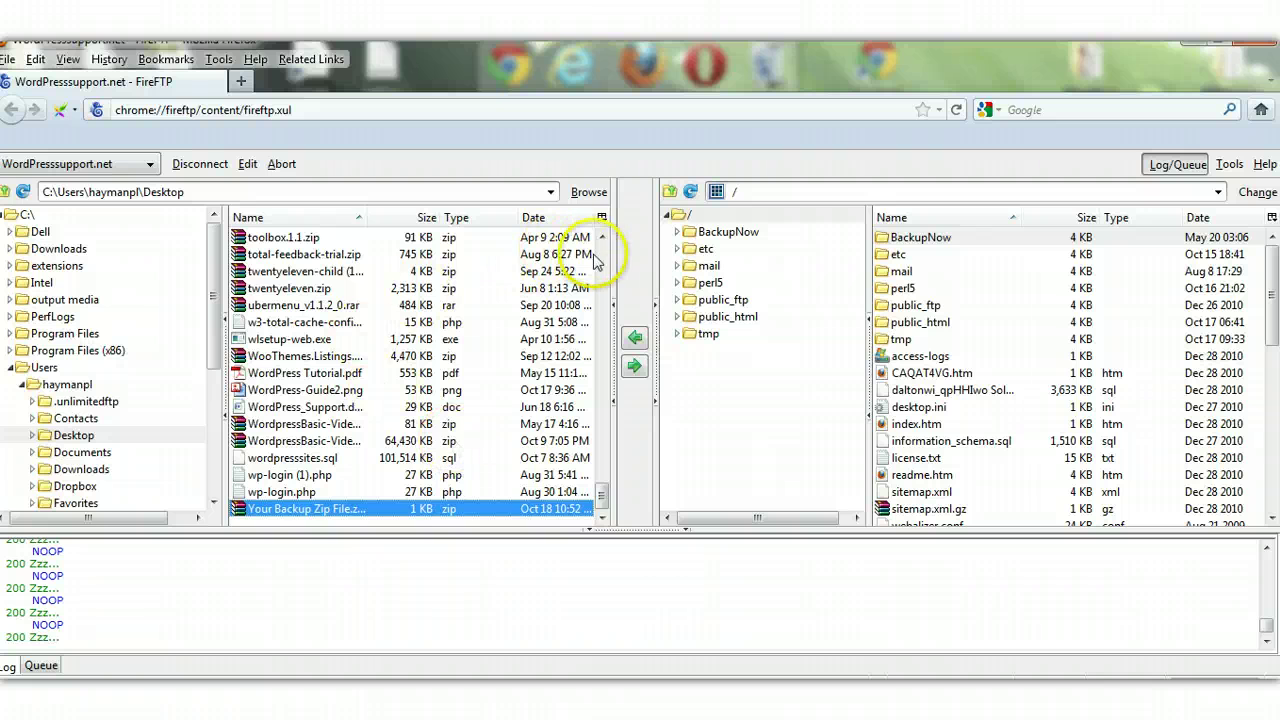
Find the importbuddy scripts in the local Desktop listing and select importbuddy(1).php
scroll(597, 258, "up", 15)
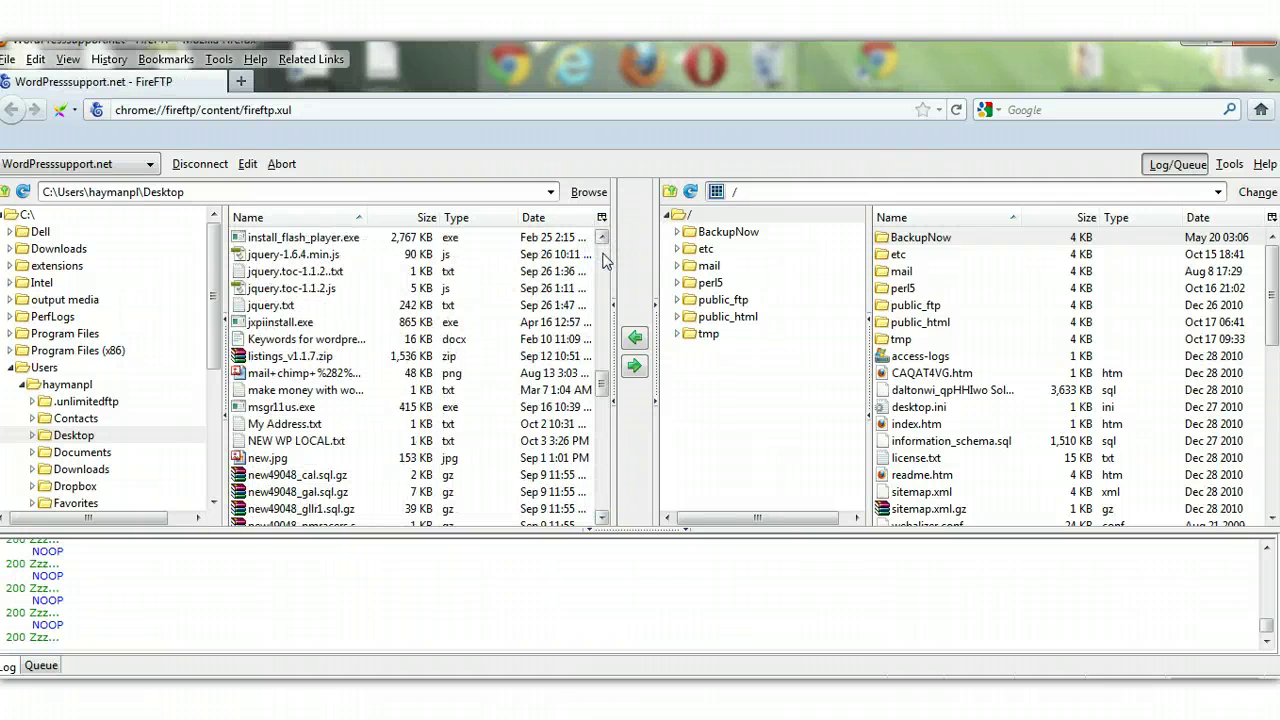
left_click(603, 258)
left_click(603, 258)
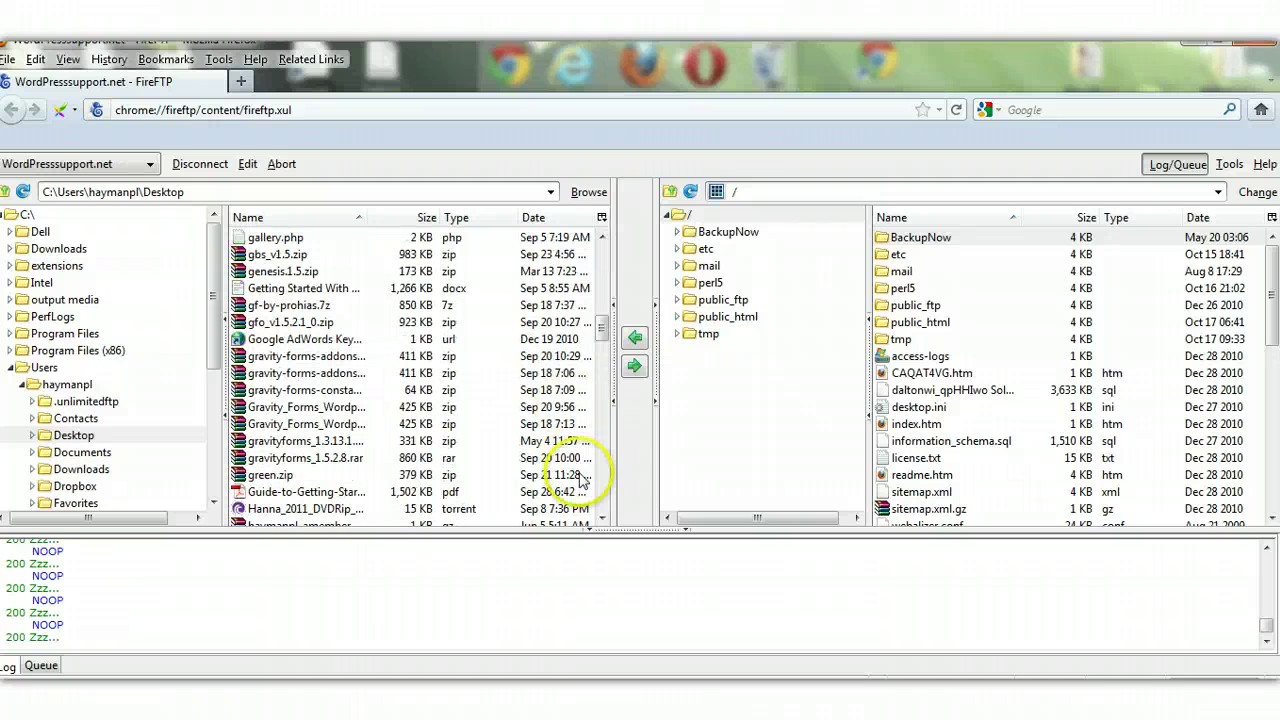
left_click(603, 516)
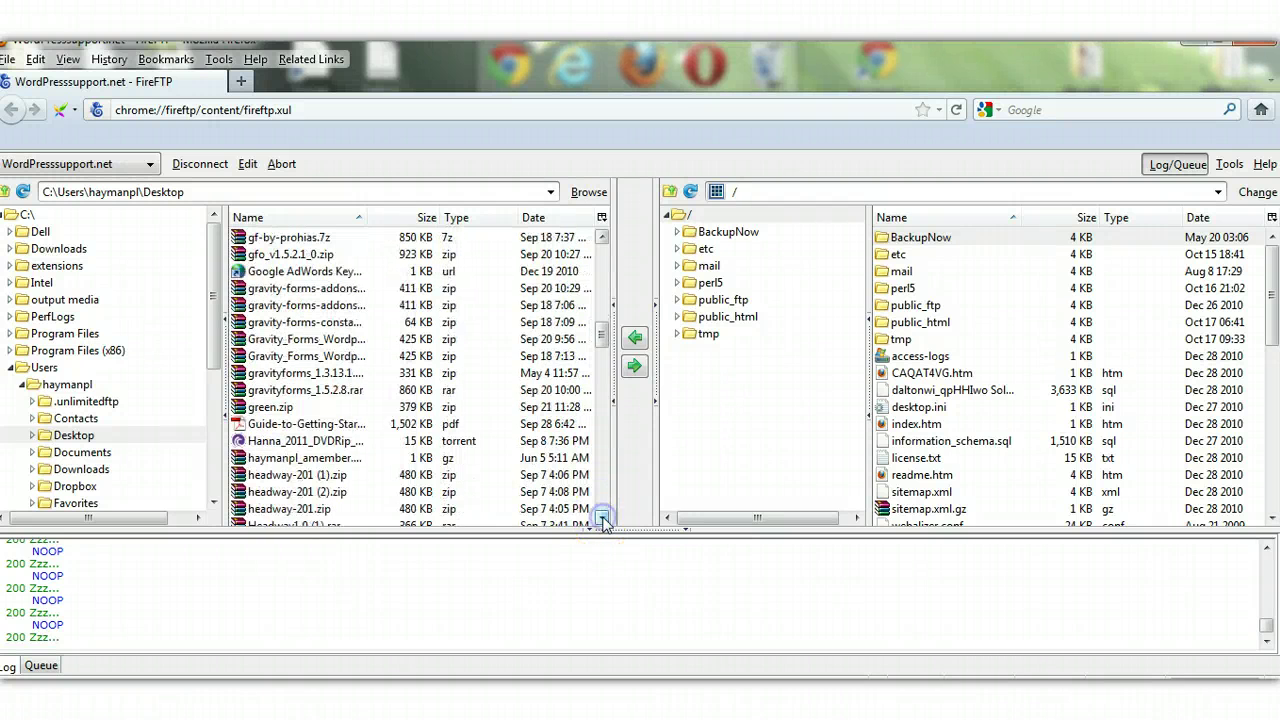
left_click_drag(603, 516, 604, 520)
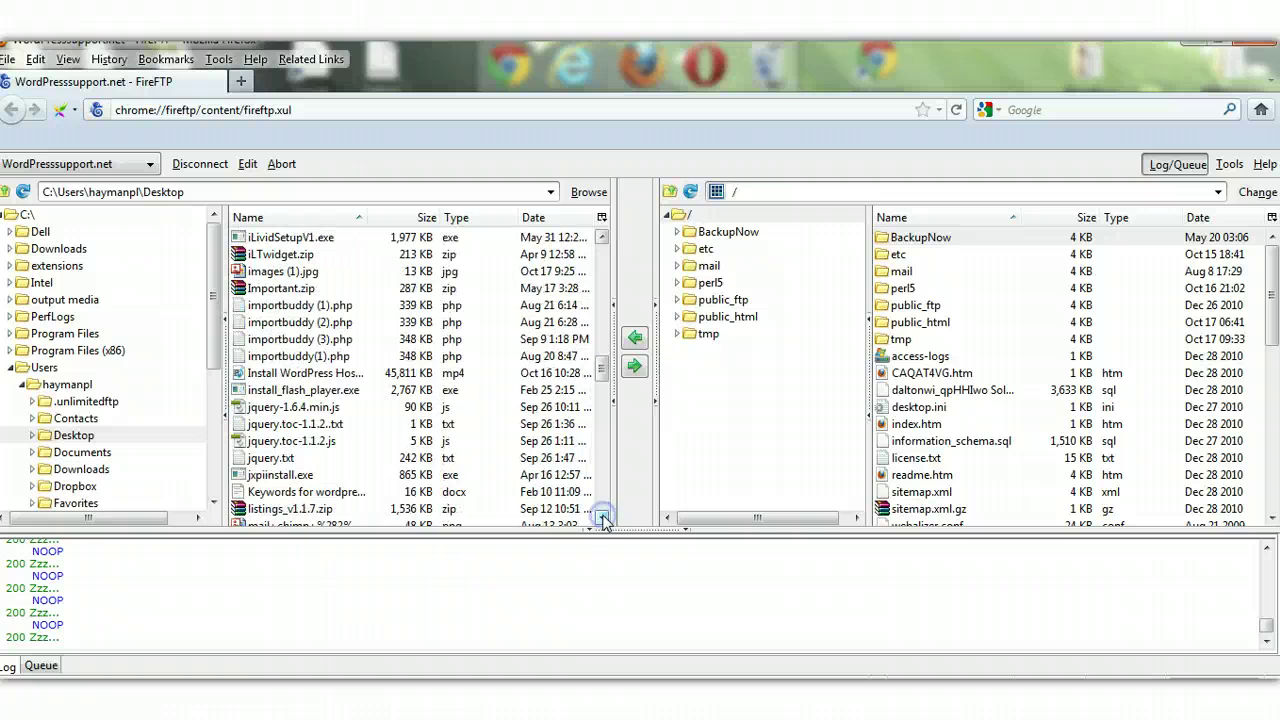
left_click(275, 358)
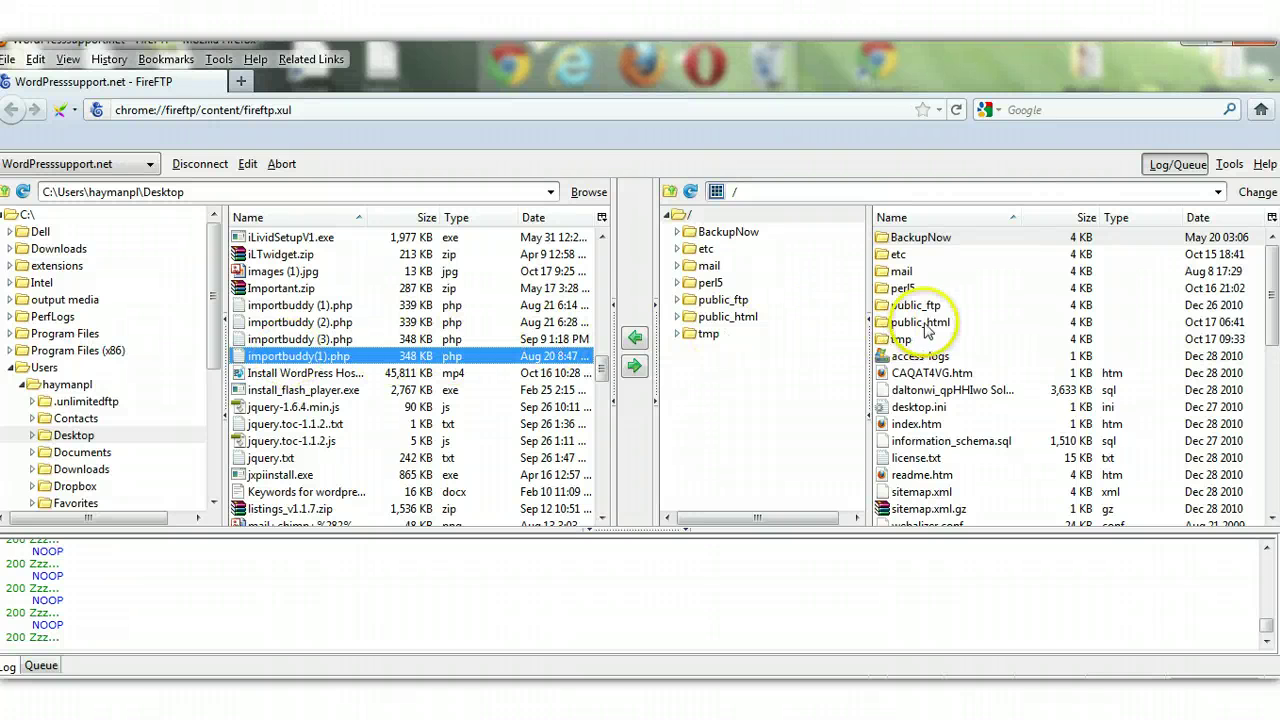
Try to transfer Your Backup Zip File.zip from the local Desktop into the server's public_html folder
left_click_drag(601, 366, 607, 515)
left_click(307, 510)
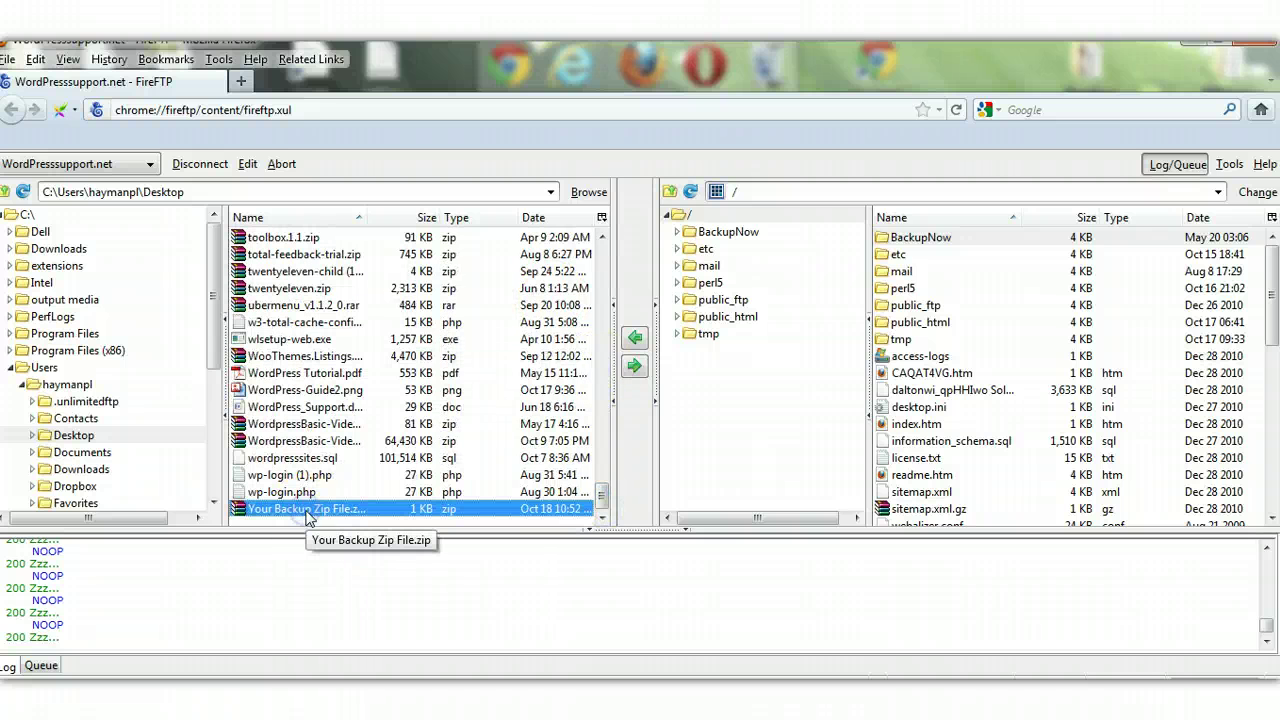
left_click_drag(307, 510, 930, 330)
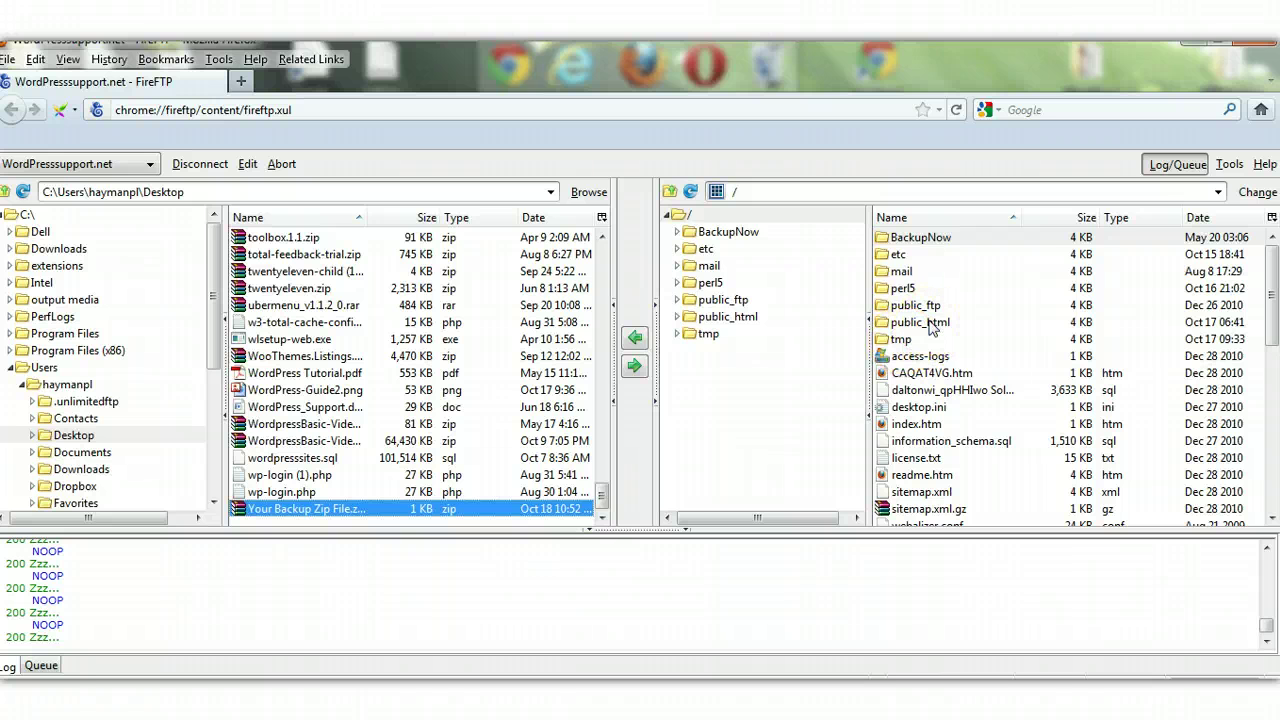
Open the server's public_html folder, checking the contents of its doblog subfolder before returning to public_html
left_click(930, 328)
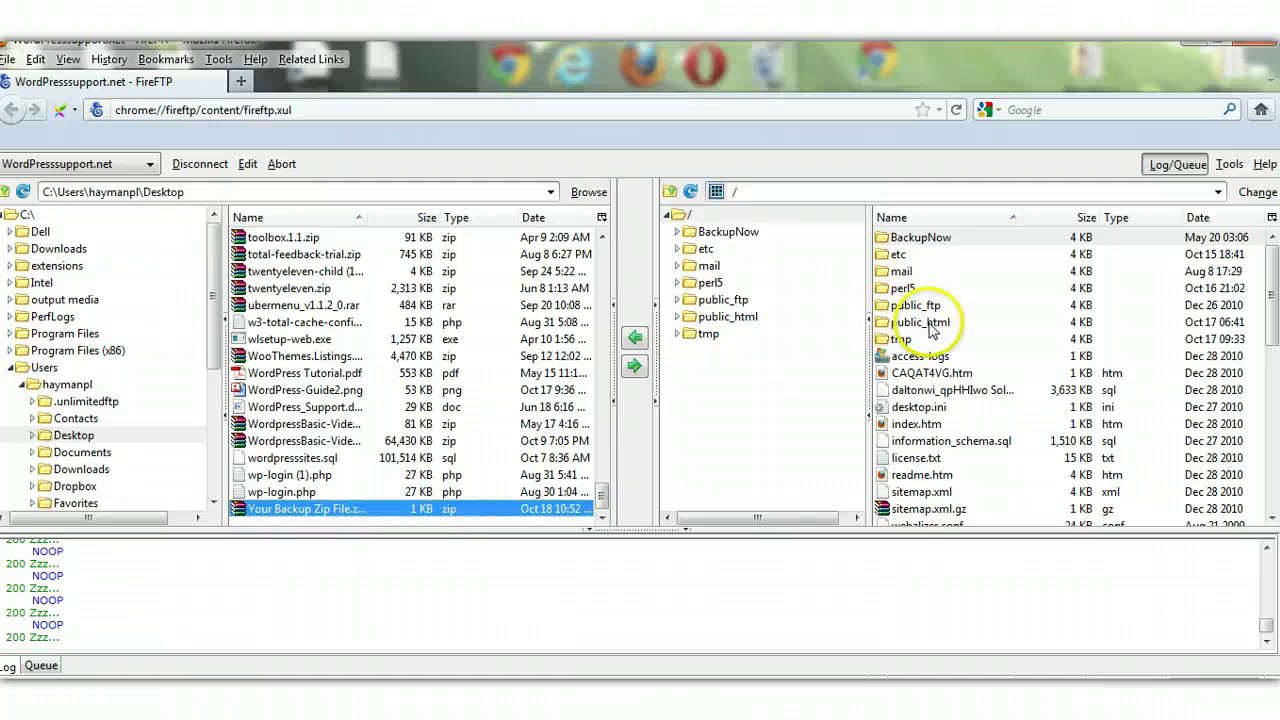
double_click(930, 328)
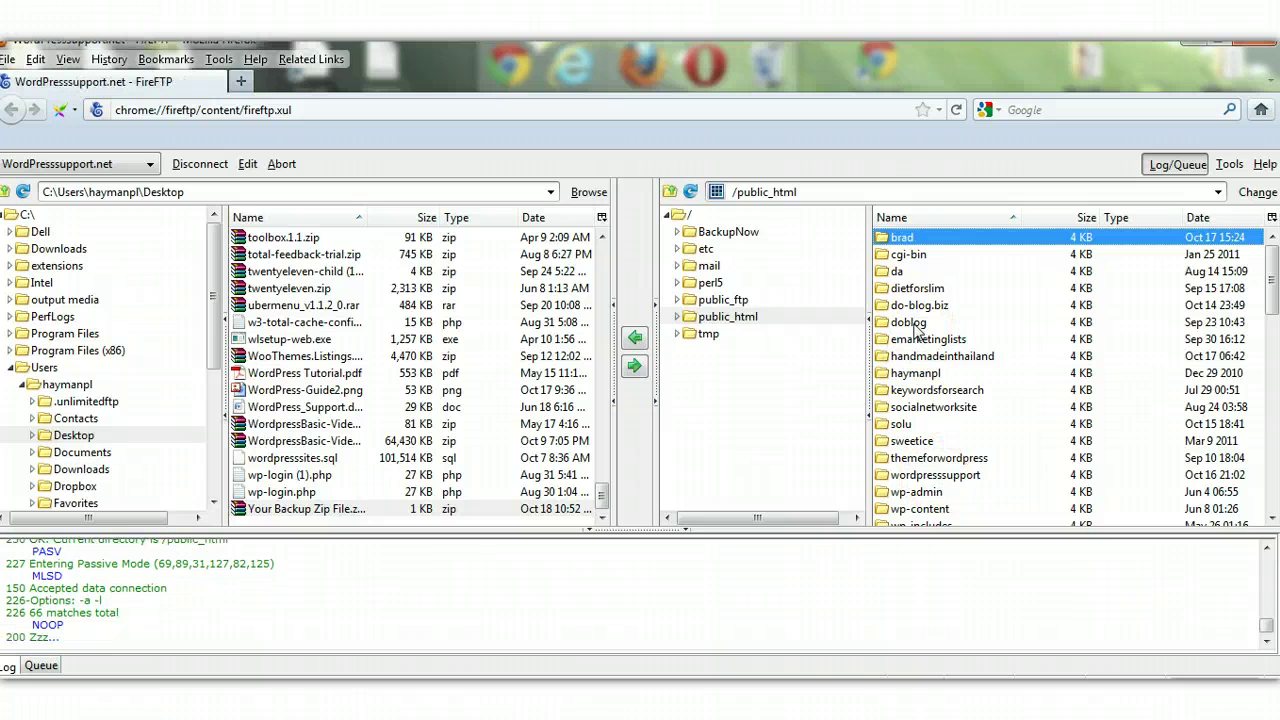
left_click(910, 322)
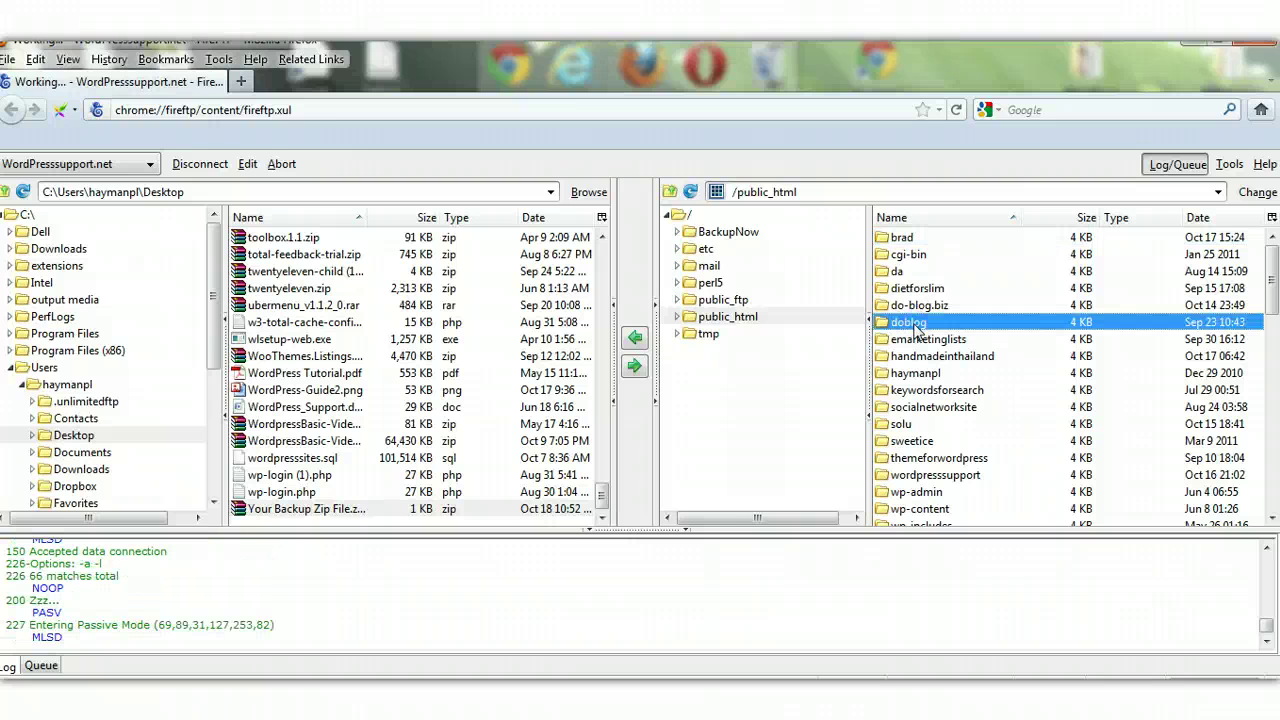
double_click(910, 322)
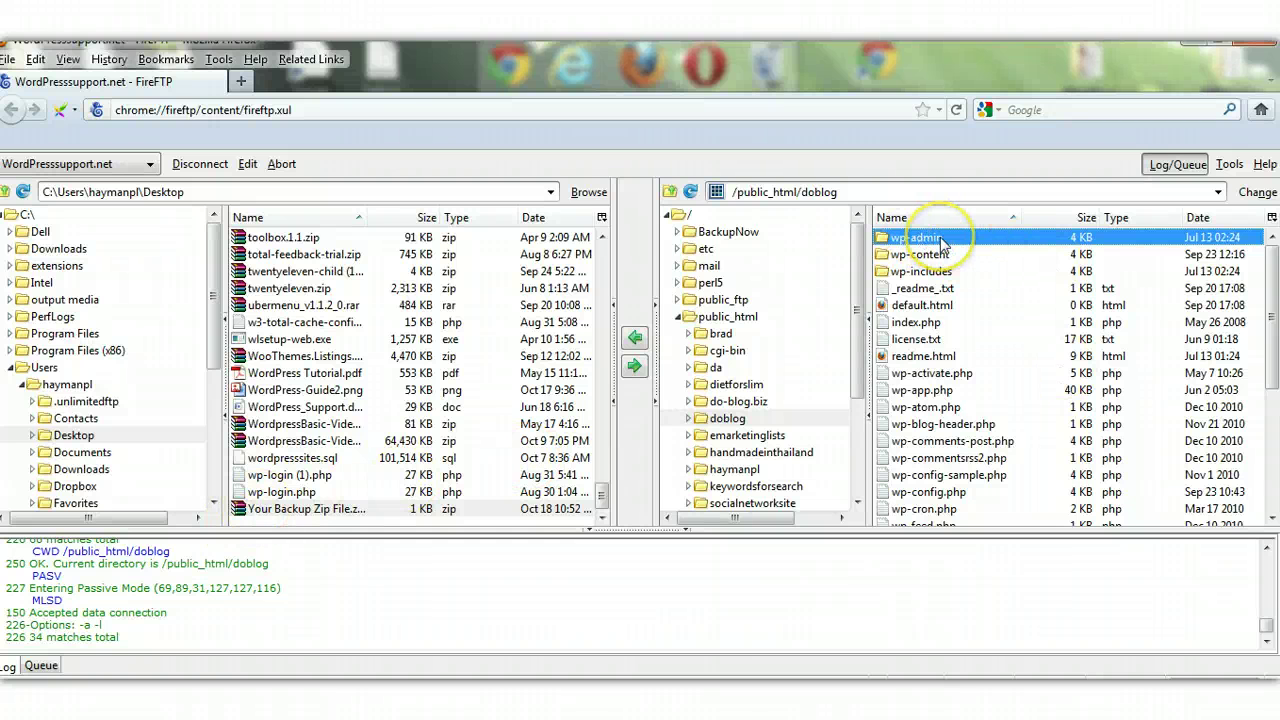
left_click(669, 195)
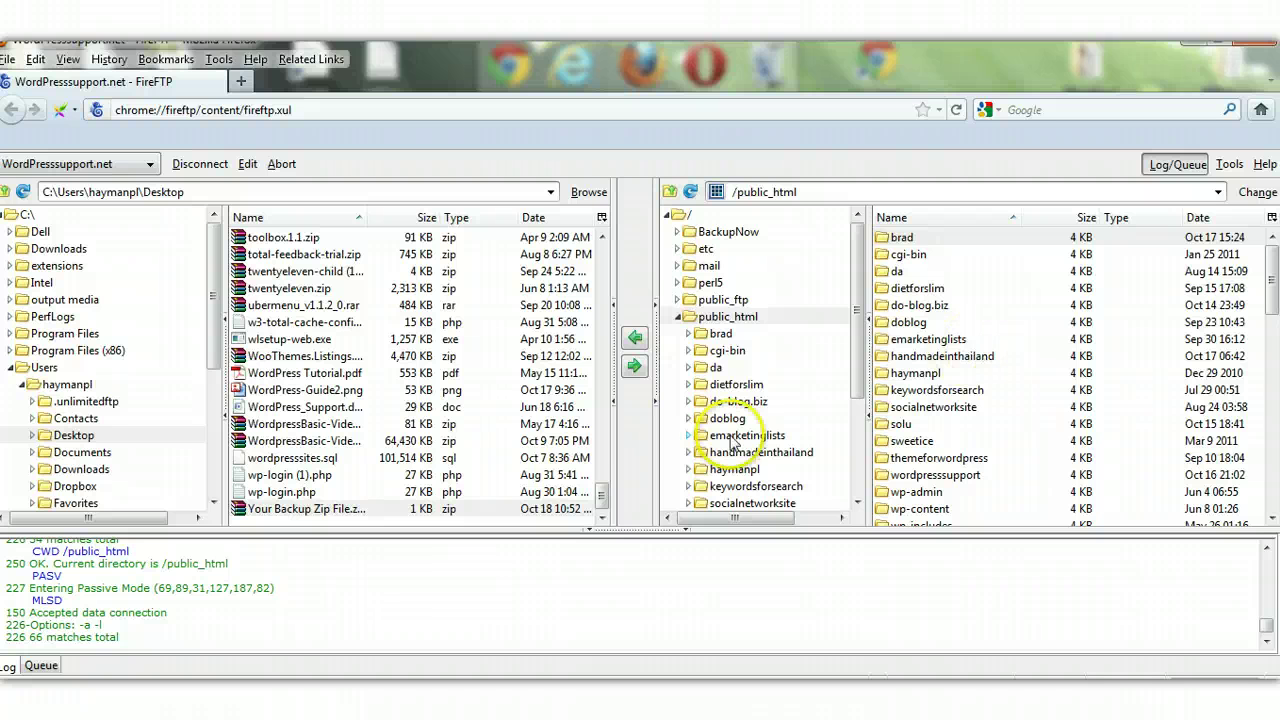
Select Your Backup Zip File.zip locally and the public_html folder on the server as its upload destination
left_click(275, 512)
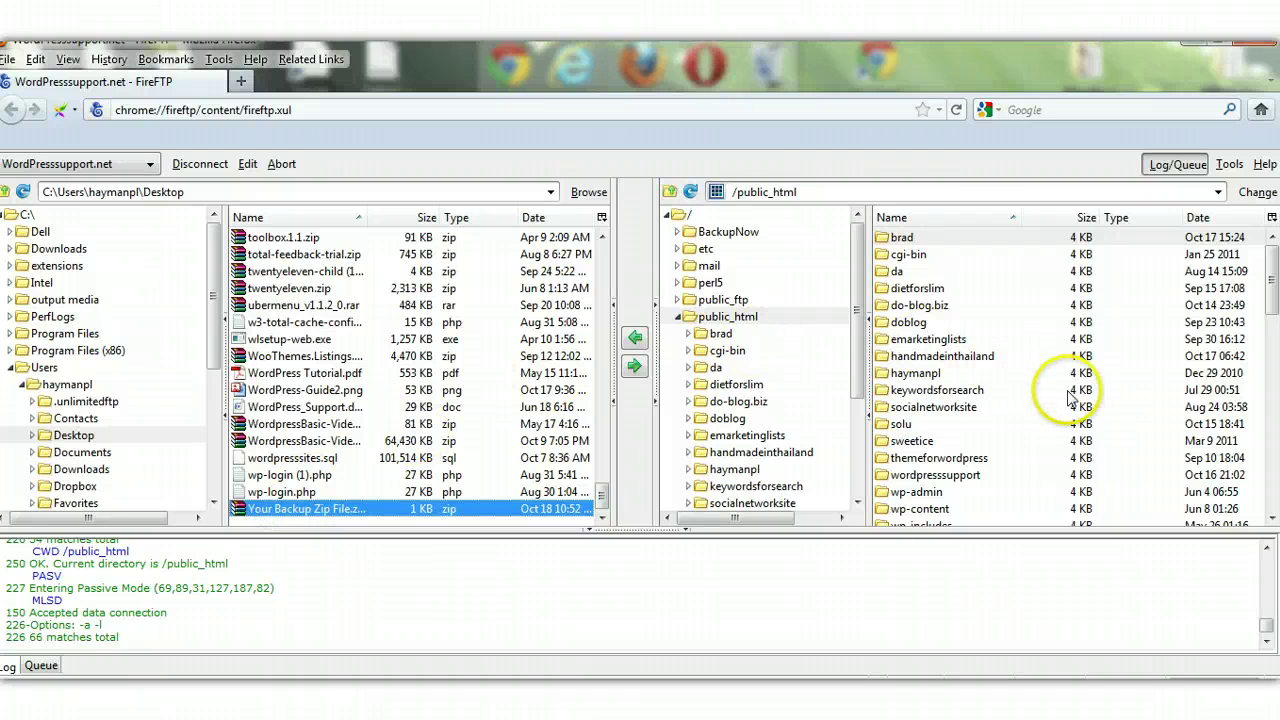
left_click(738, 318)
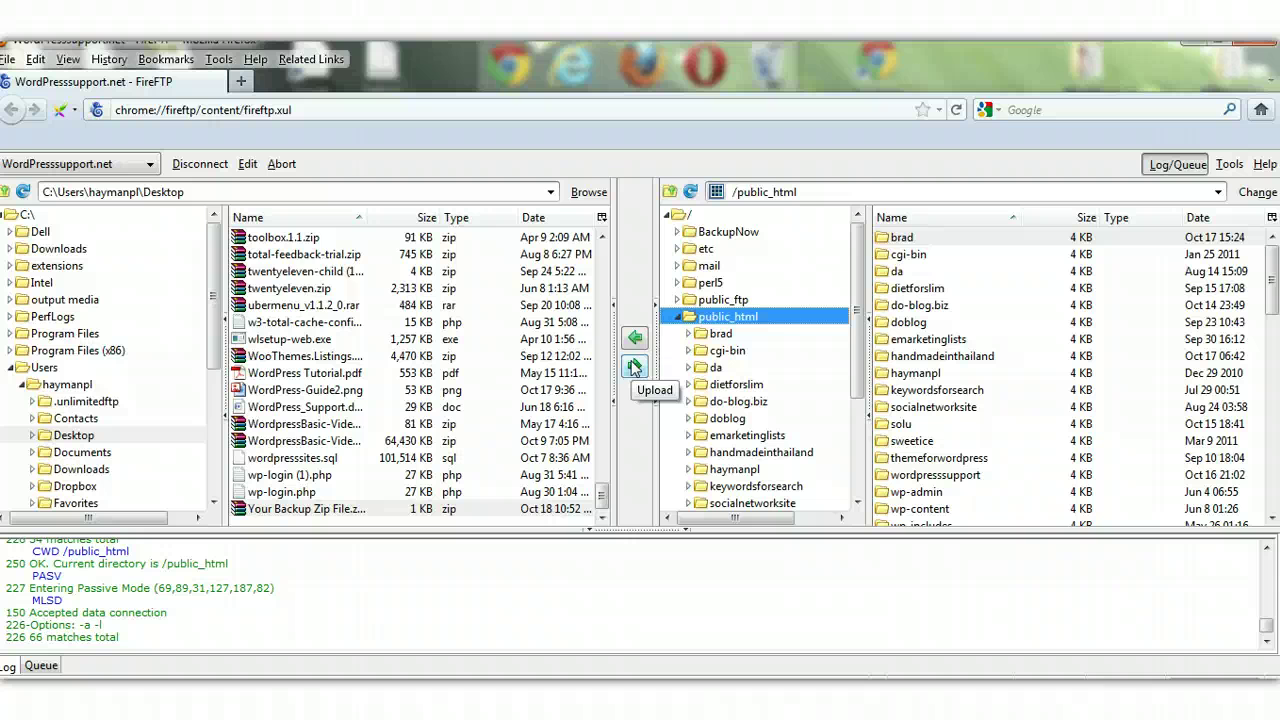
Select importbuddy(1).php in the local Desktop listing as the second file for the public_html folder
left_click(606, 279)
left_click(607, 282)
left_click(606, 281)
left_click(606, 281)
left_click(606, 281)
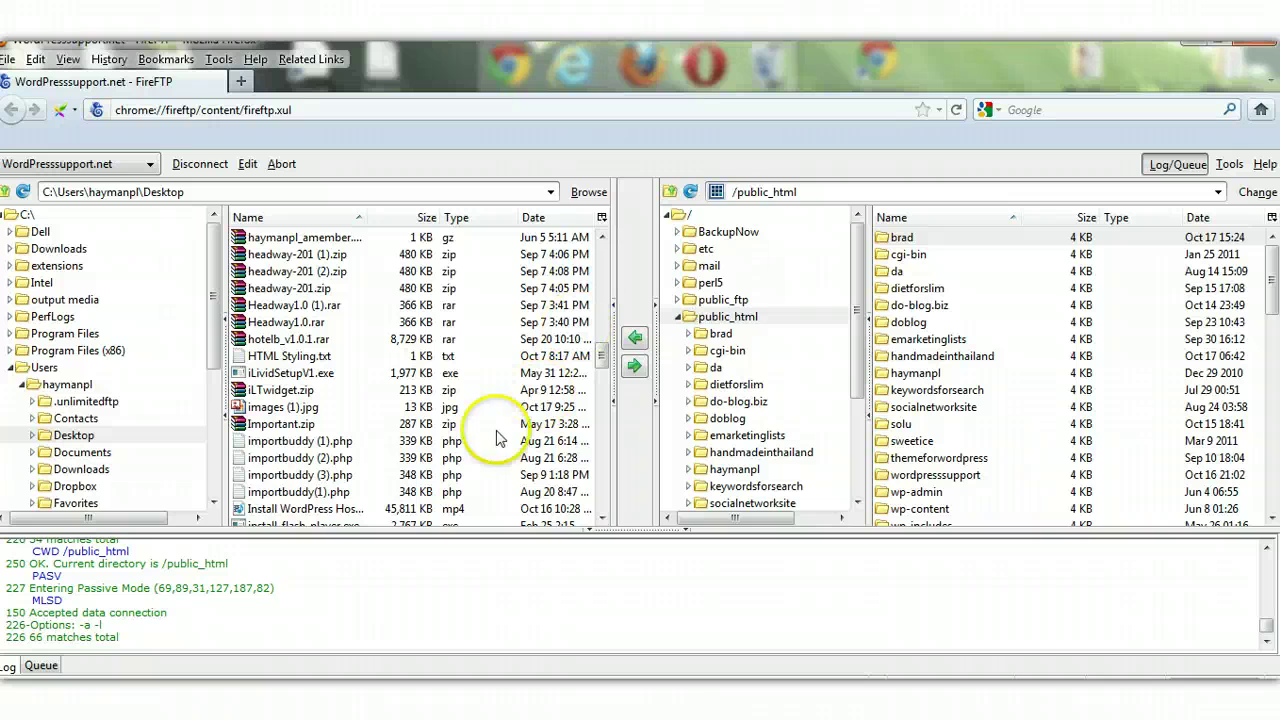
left_click(330, 492)
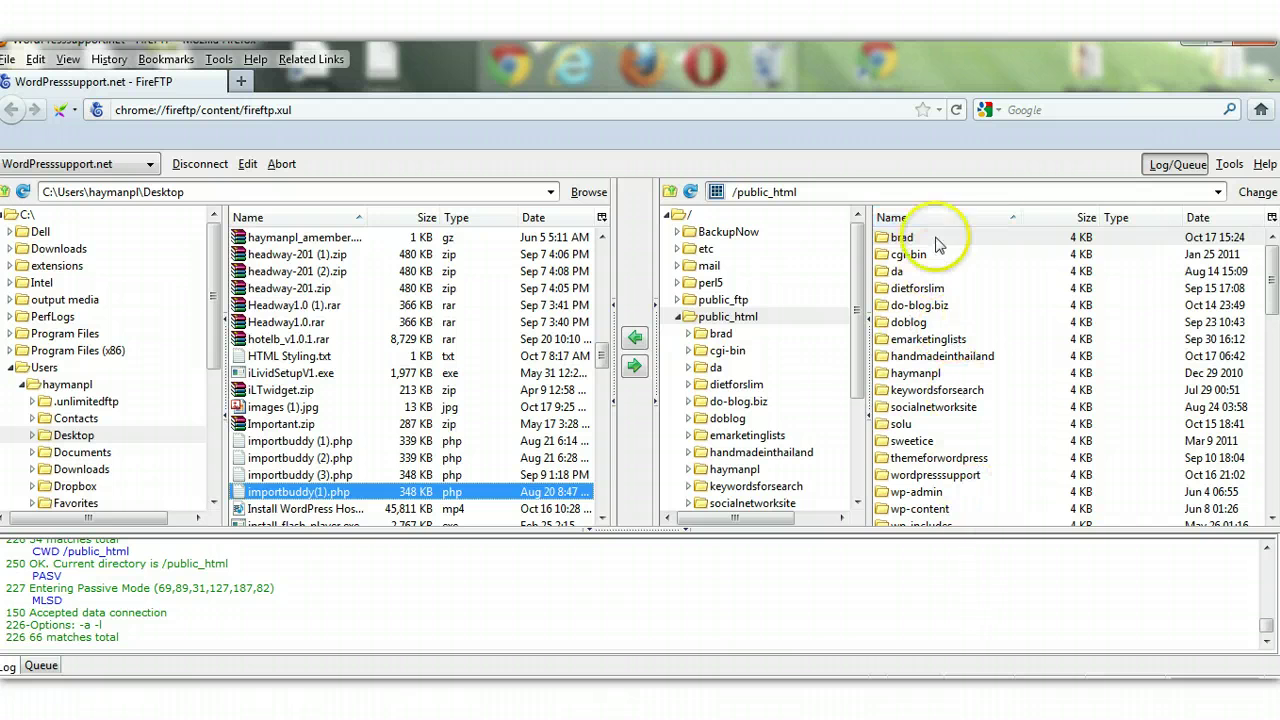
Leave the FireFTP window and open Google Chrome in a maximized window
left_click_drag(1276, 291, 1272, 262)
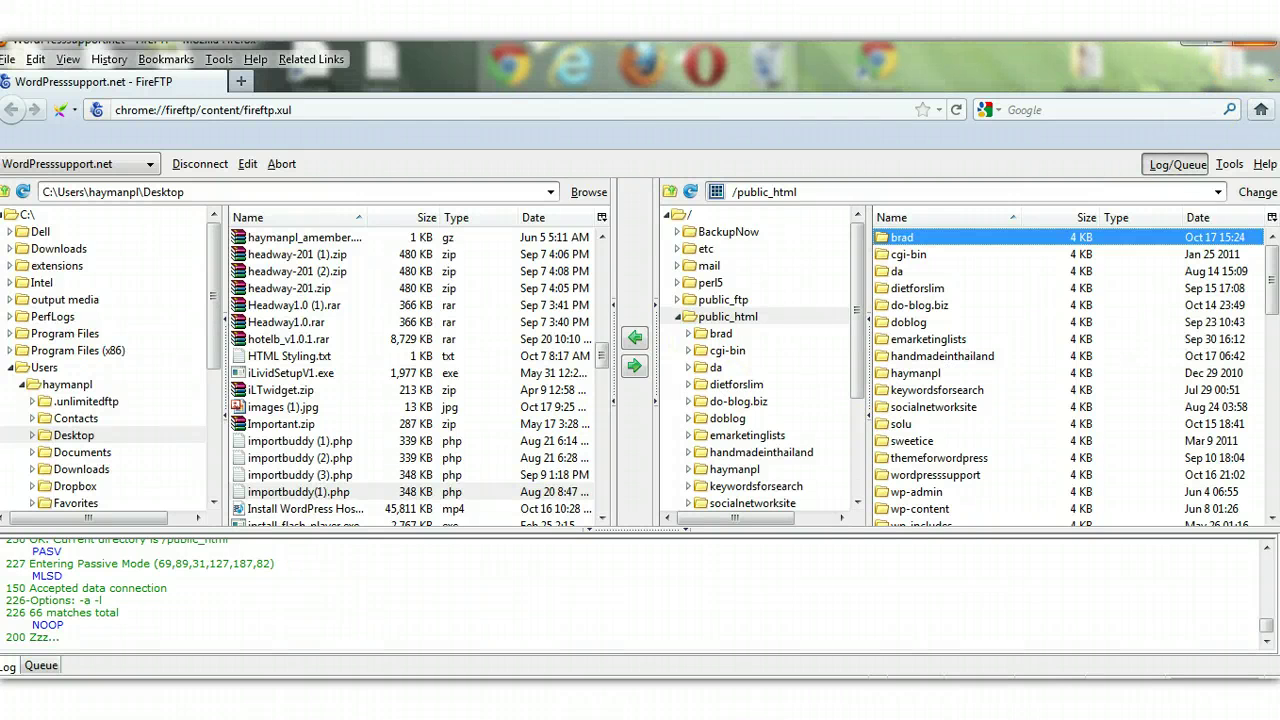
left_click(1277, 60)
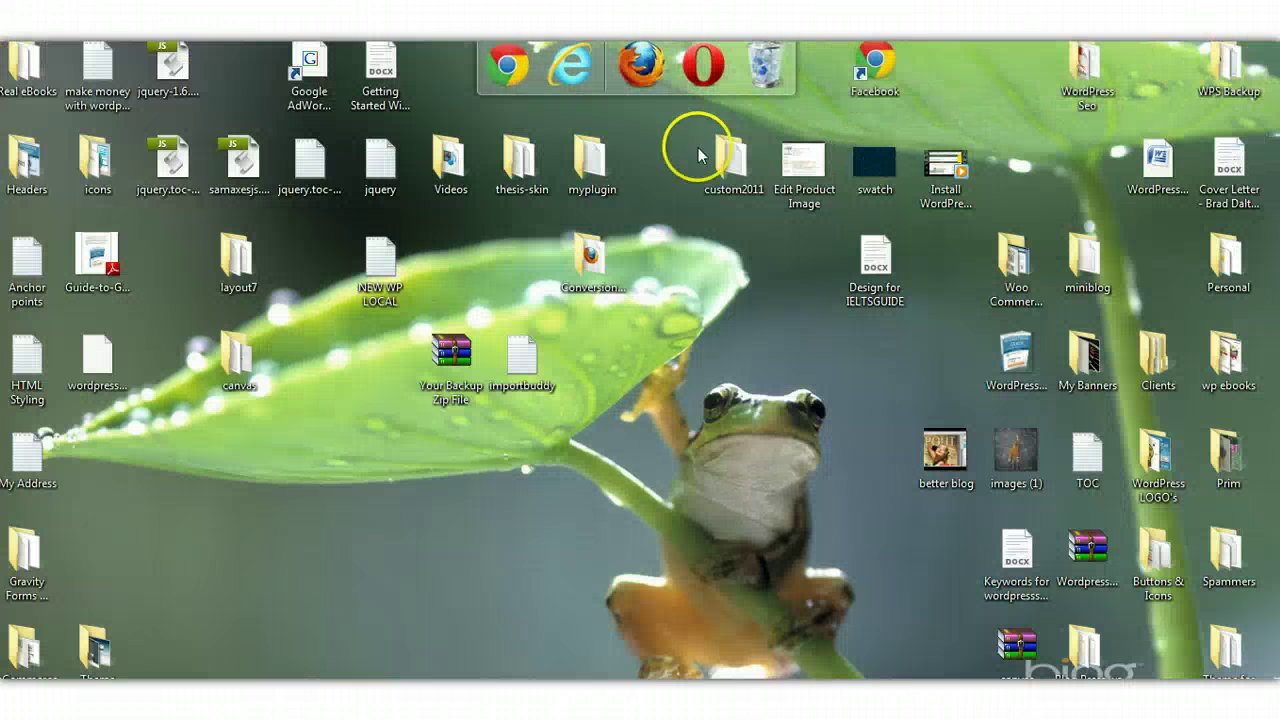
left_click(508, 63)
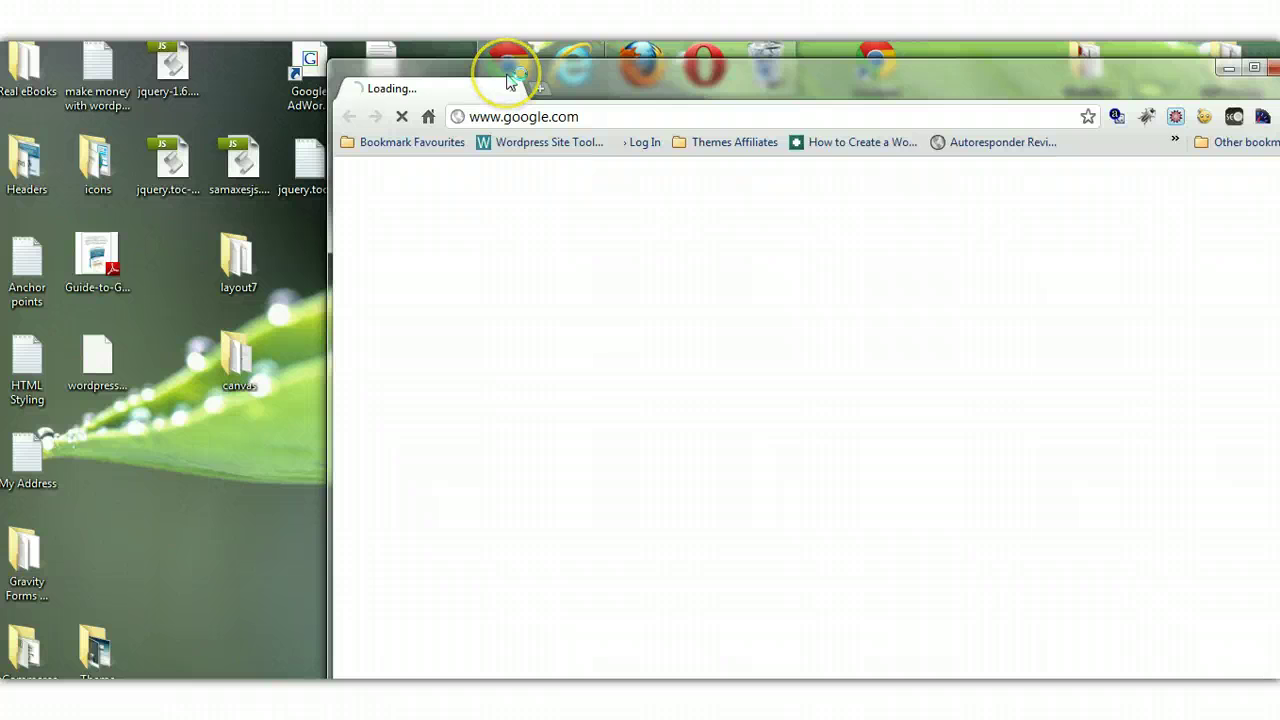
left_click_drag(880, 92, 704, 144)
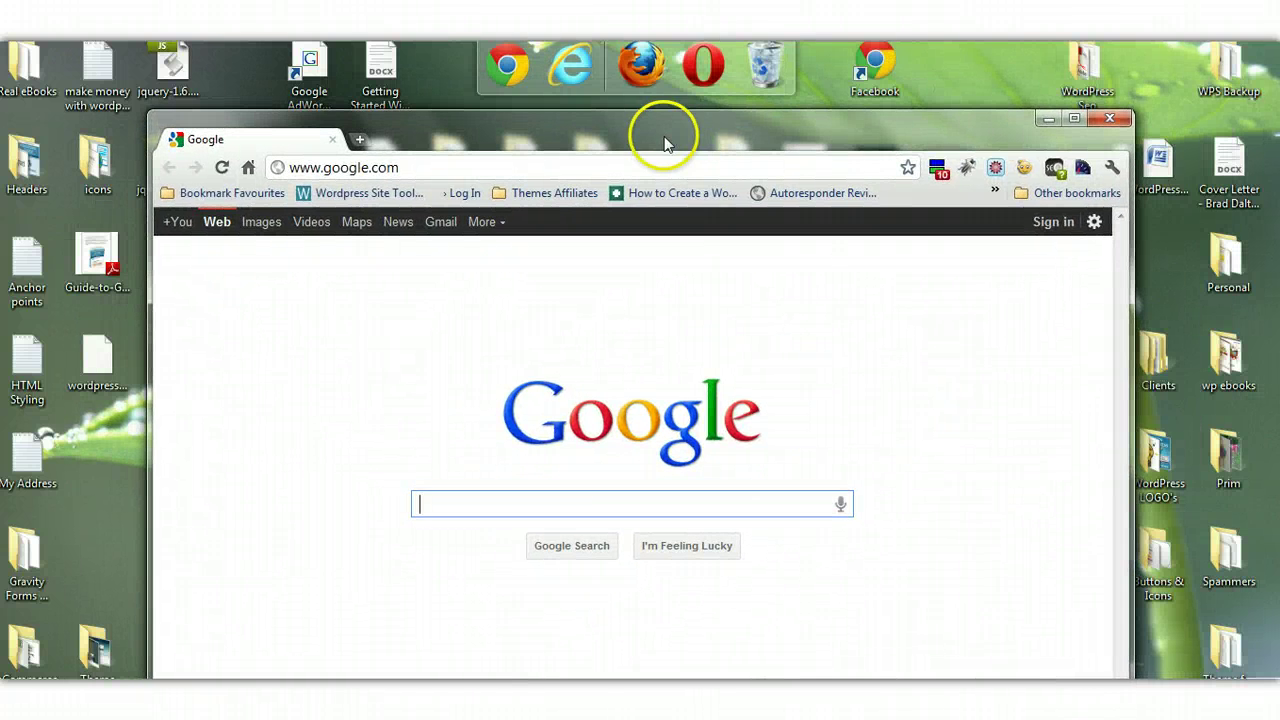
left_click(1073, 117)
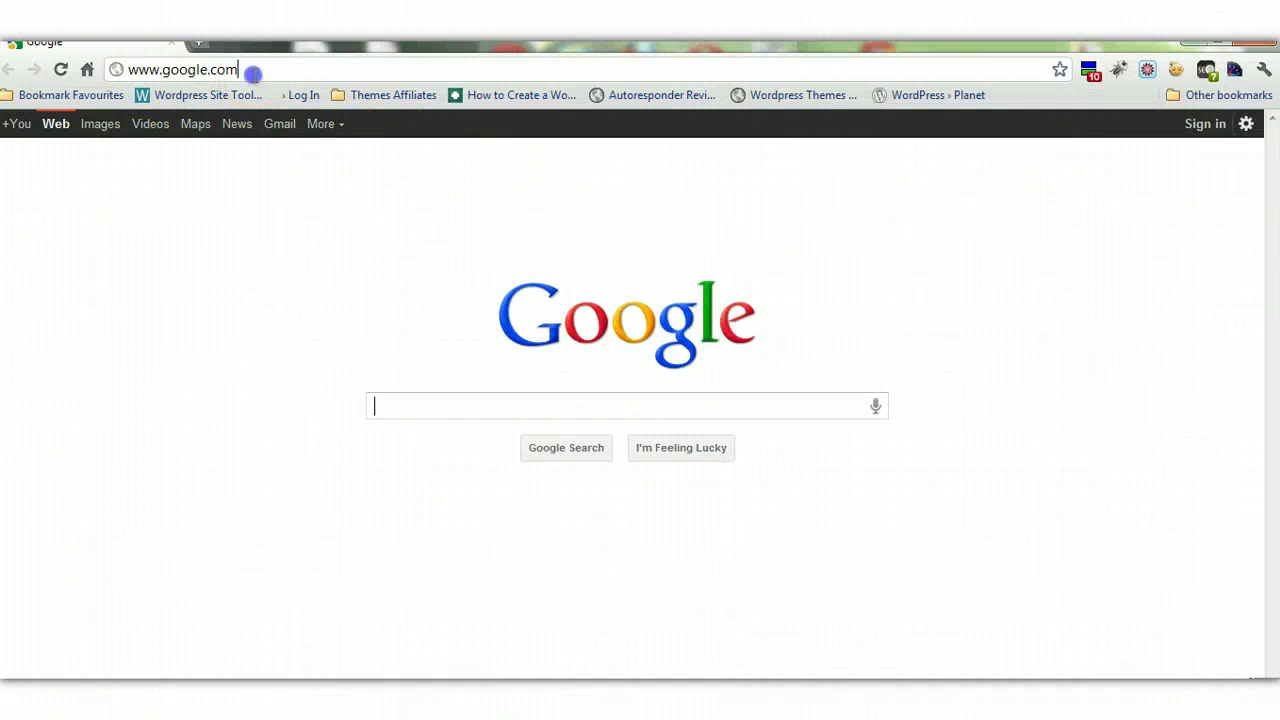
left_click(253, 73)
type("www.you")
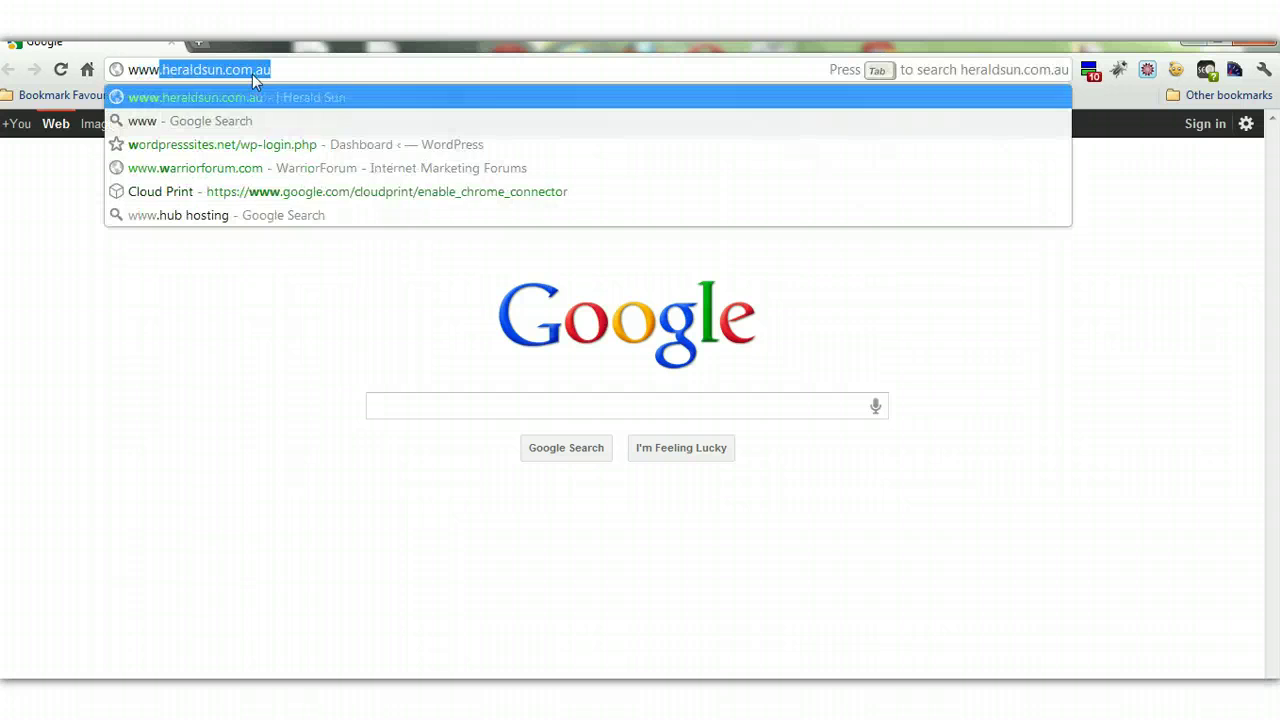
type("rdoma")
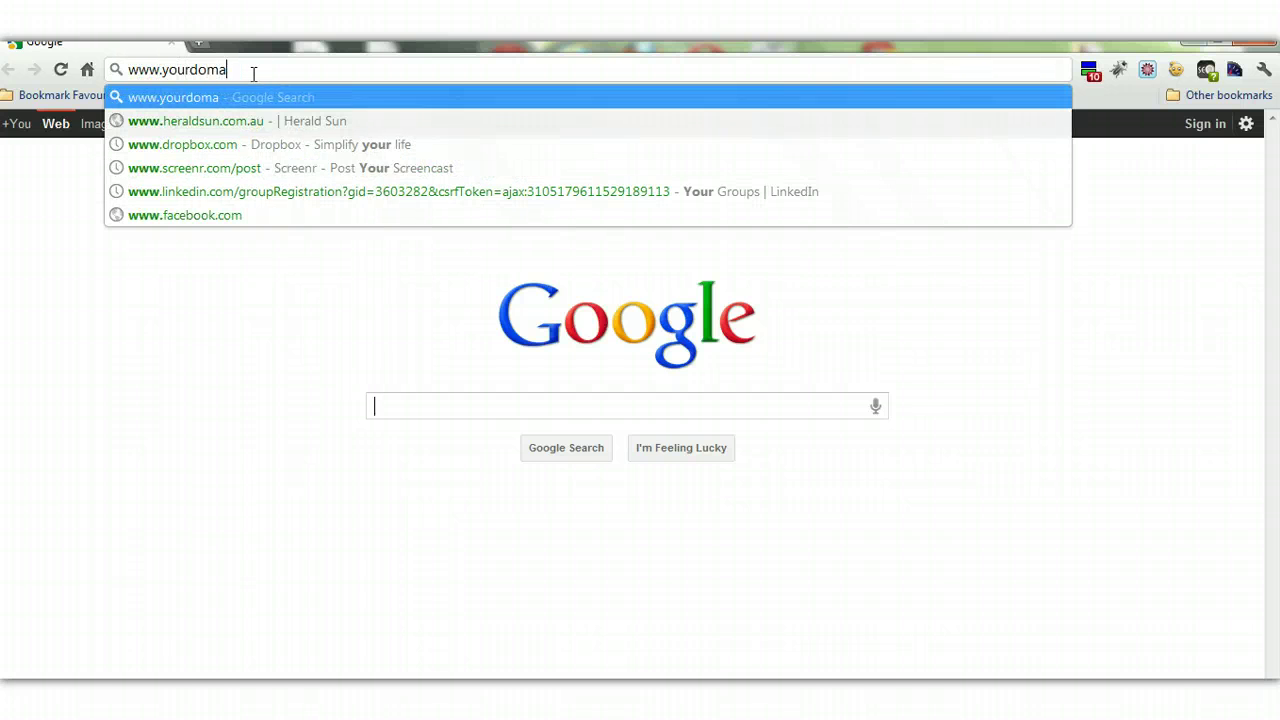
type("in.co")
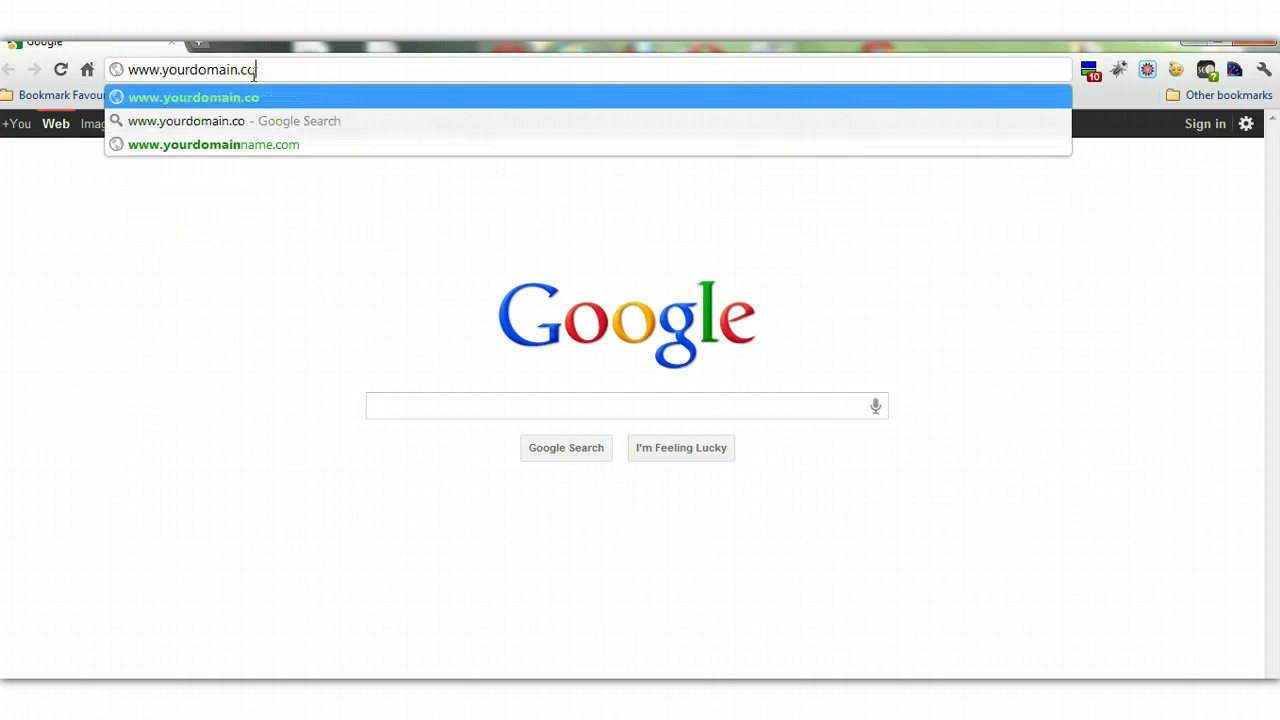
type("m/importb")
type("i")
type("ddy")
type(".php")
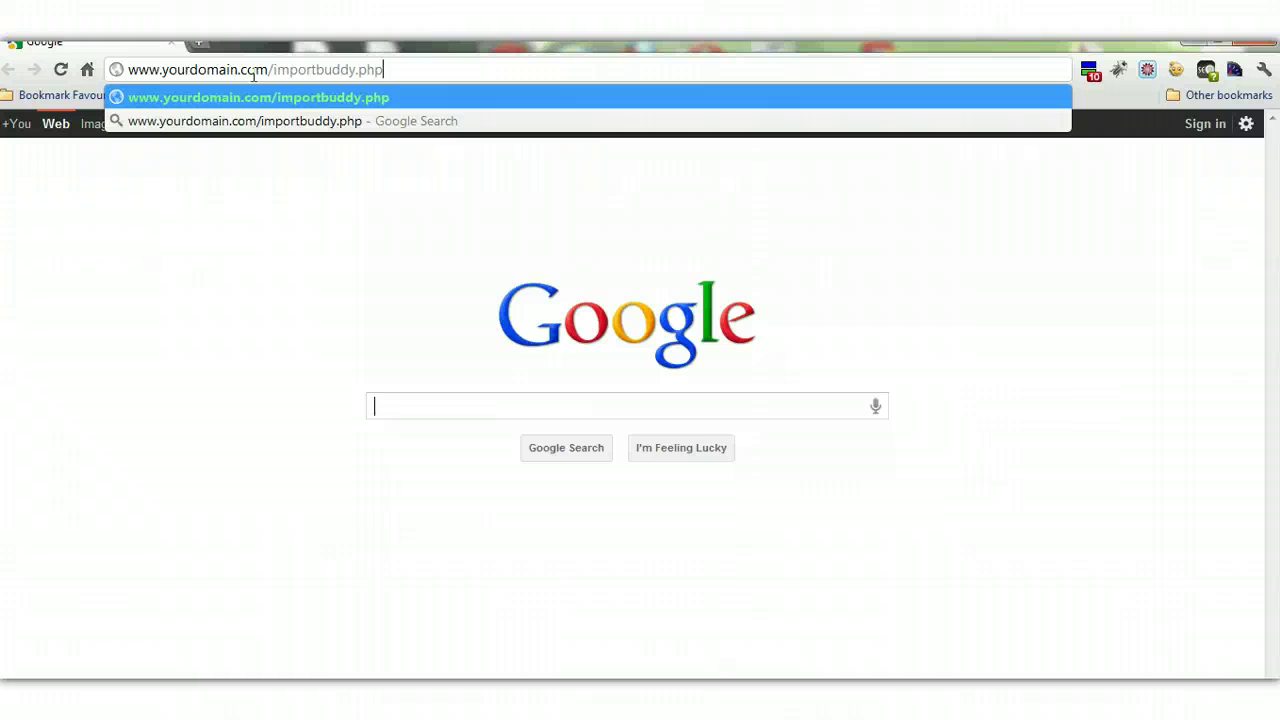
Open the bookmarked Hostgator cPanel login page and log in with the saved credentials
left_click(285, 163)
left_click(60, 96)
scroll(257, 629, "down", 6)
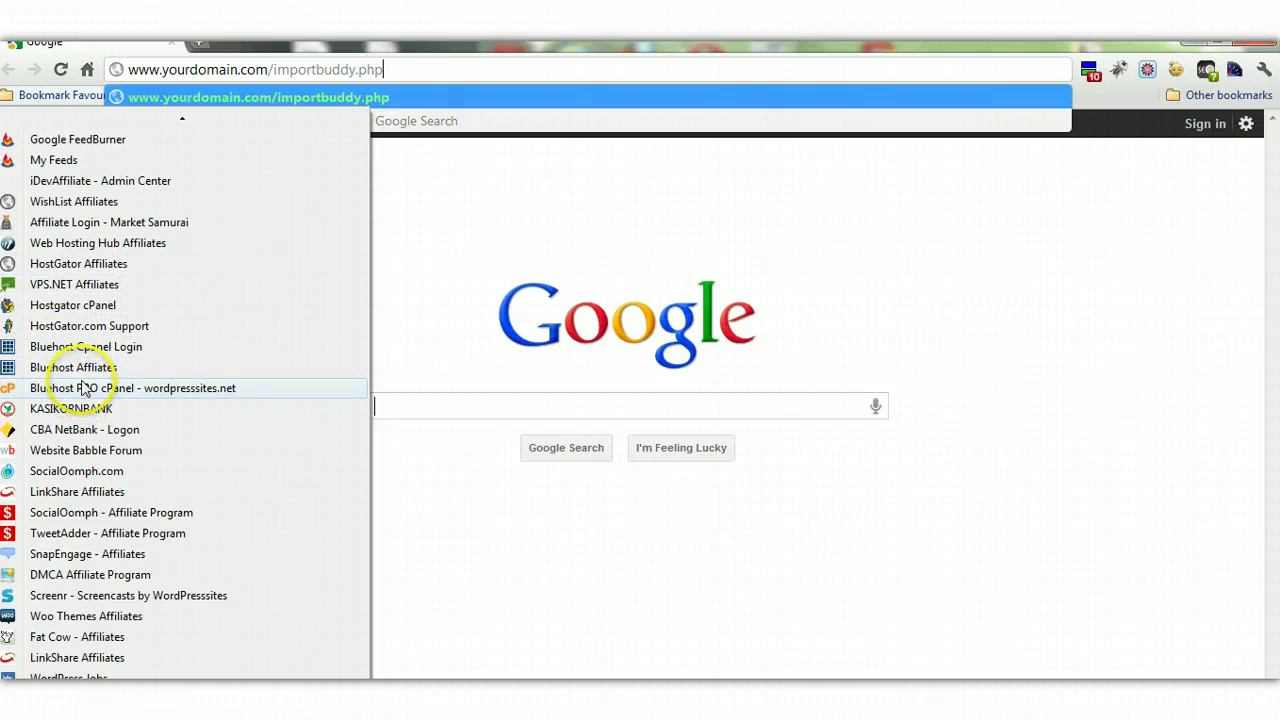
left_click(76, 305)
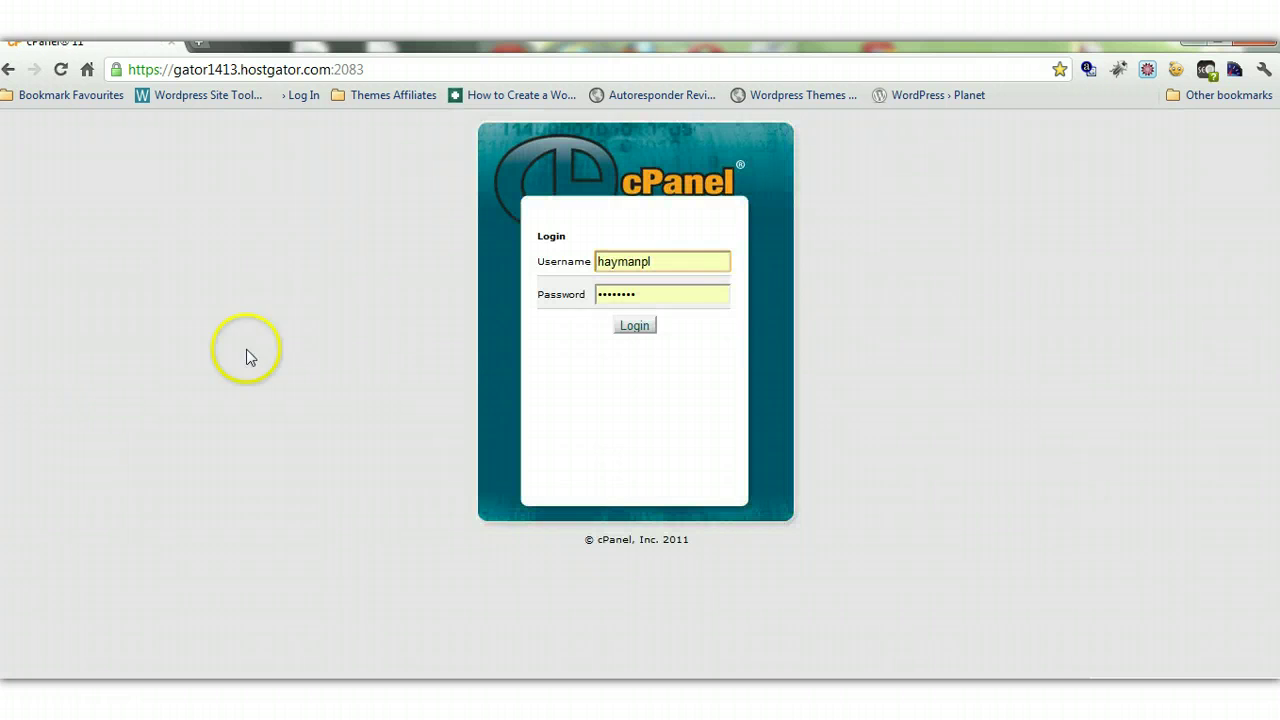
left_click(633, 331)
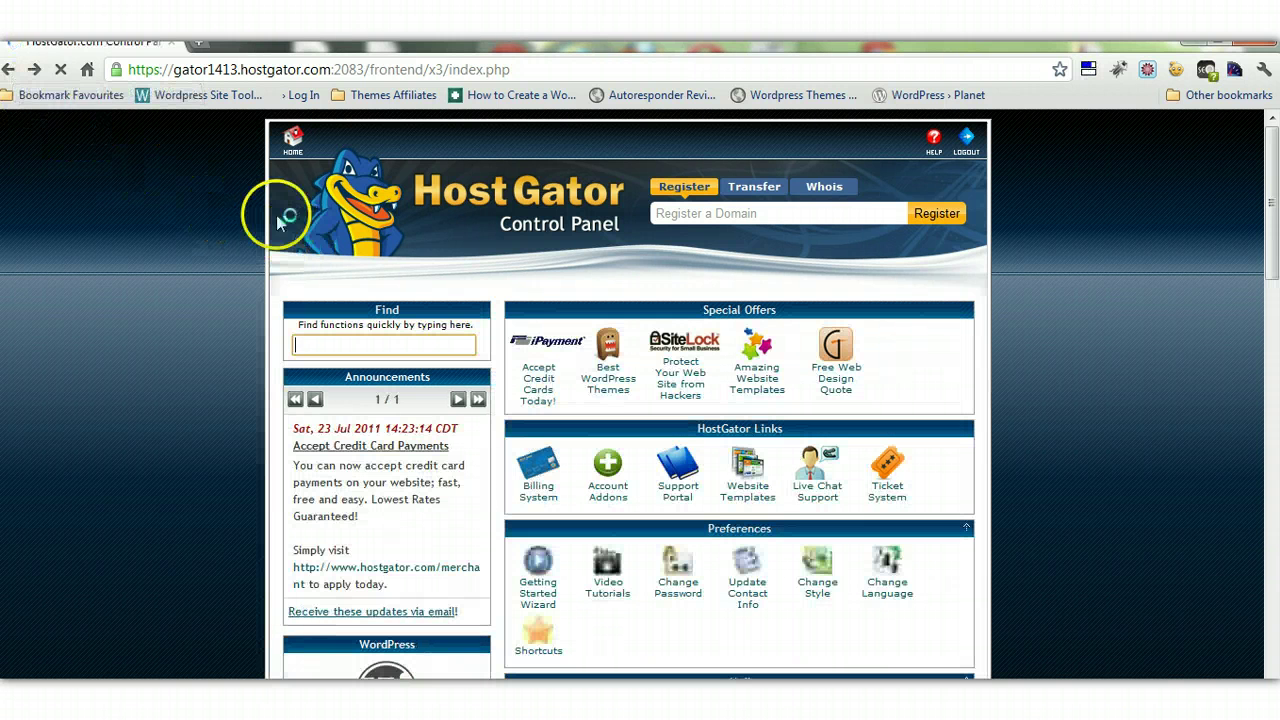
Open the bookmarked Bluehost cPanel login page and log in with the saved credentials
left_click(60, 95)
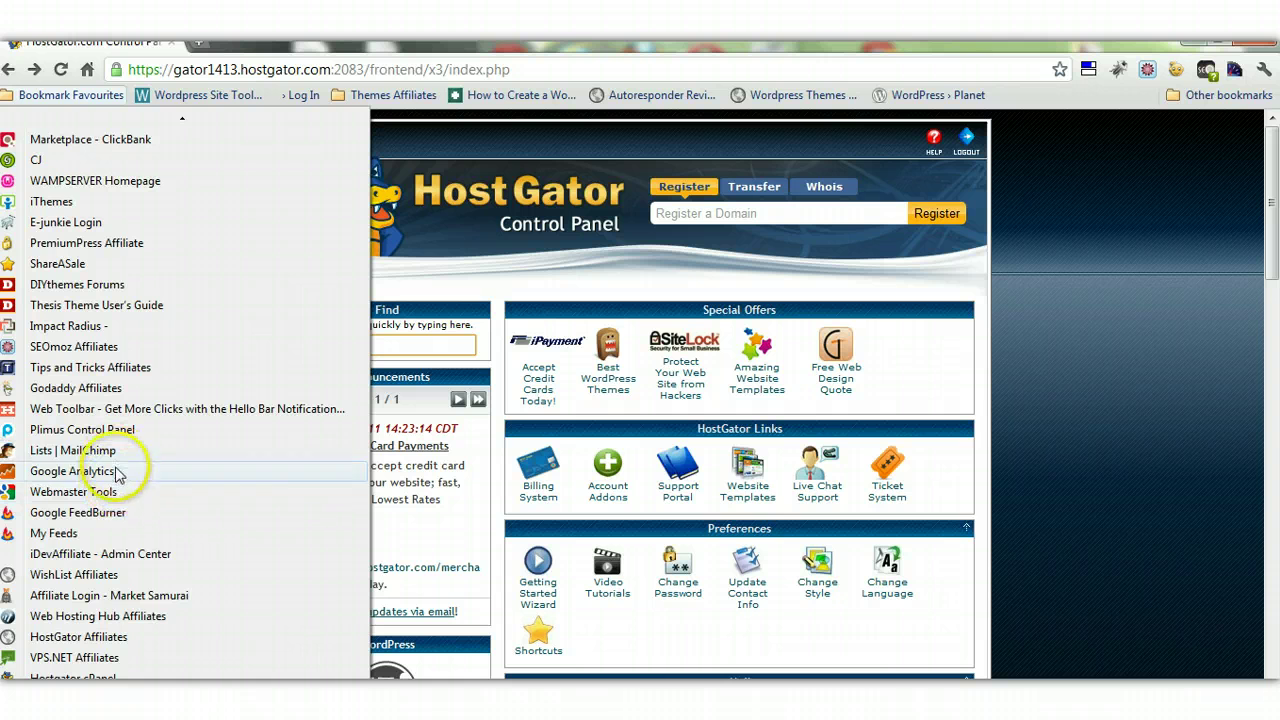
scroll(145, 553, "down", 3)
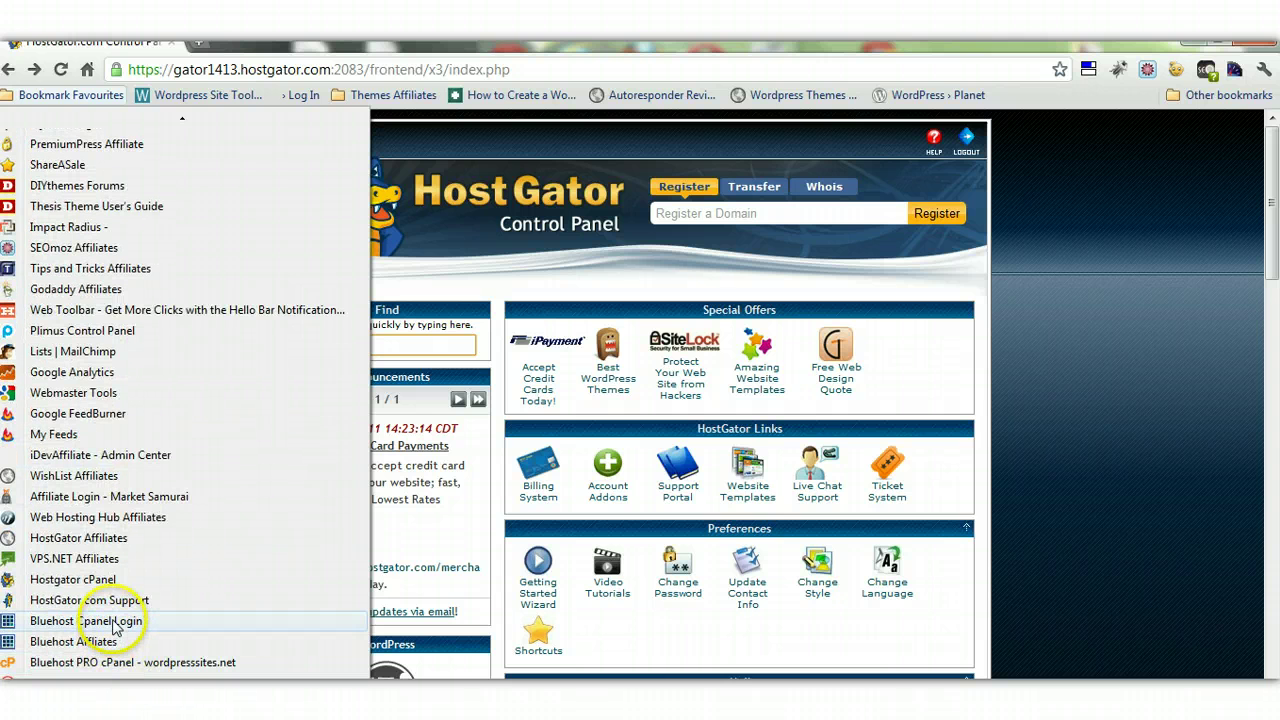
left_click(133, 660)
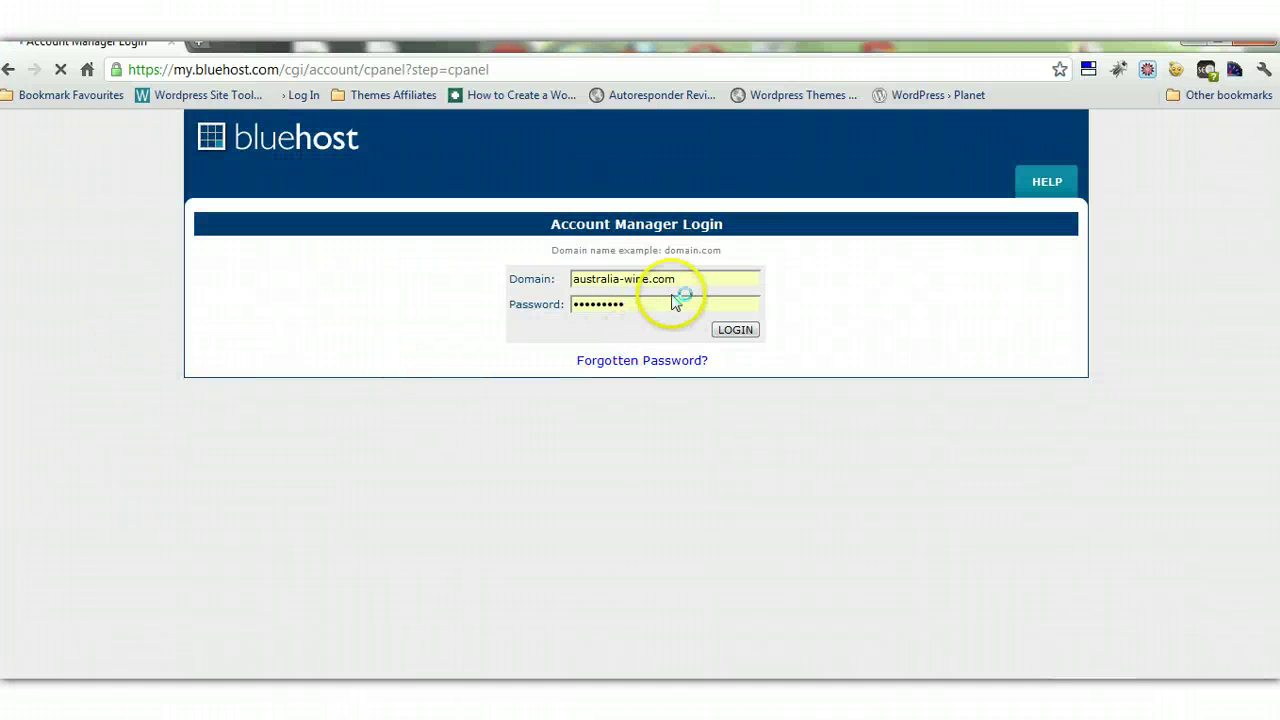
left_click(675, 303)
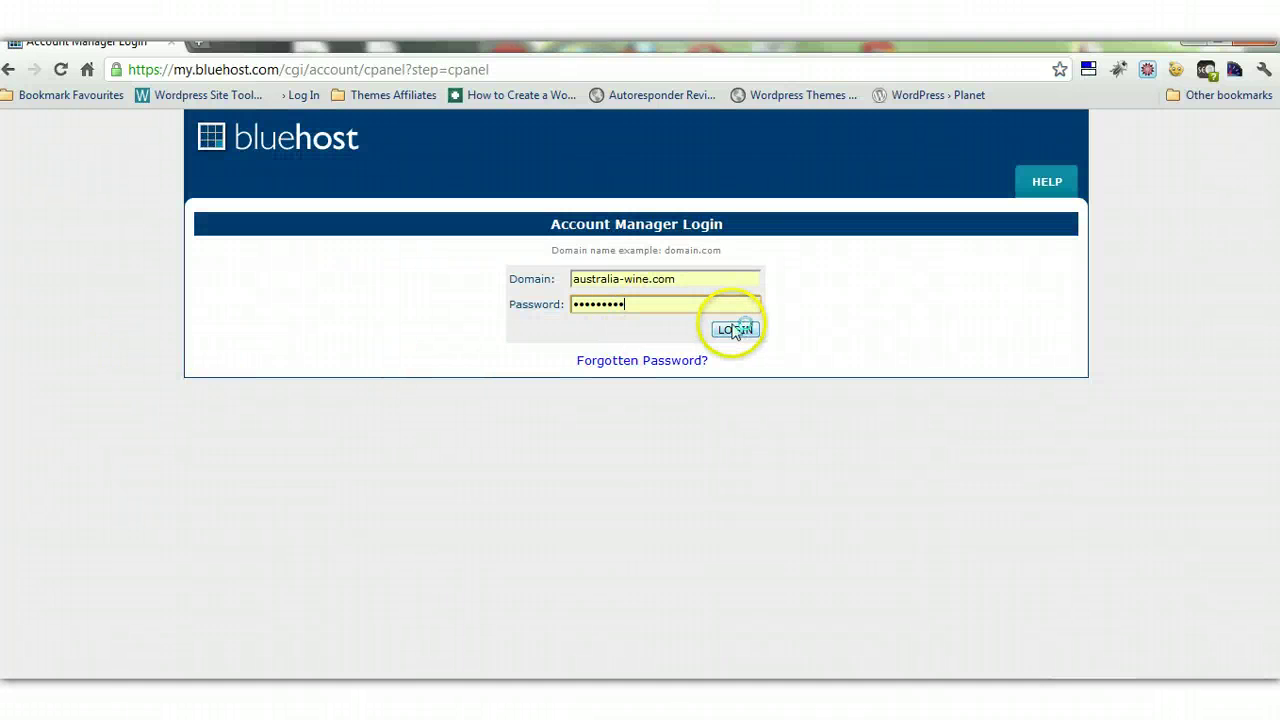
left_click(735, 330)
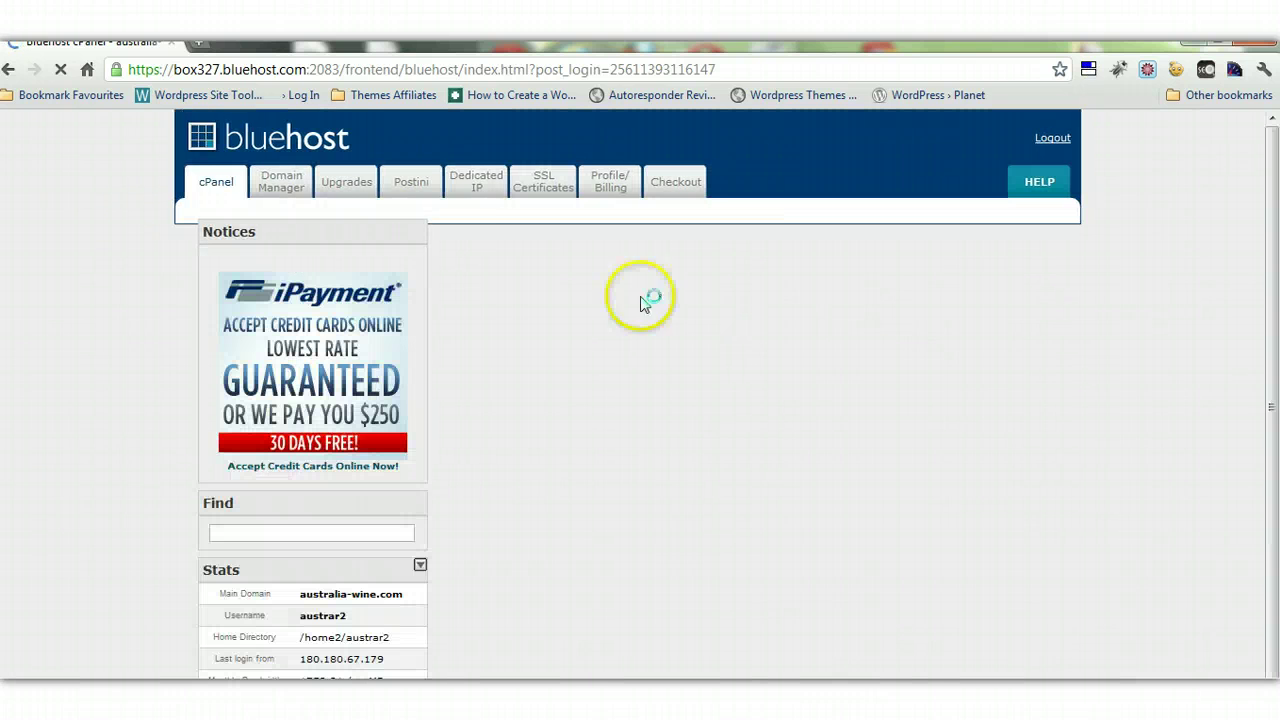
Return to the HostGator control panel and bring up the File Manager directory selection
left_click(60, 95)
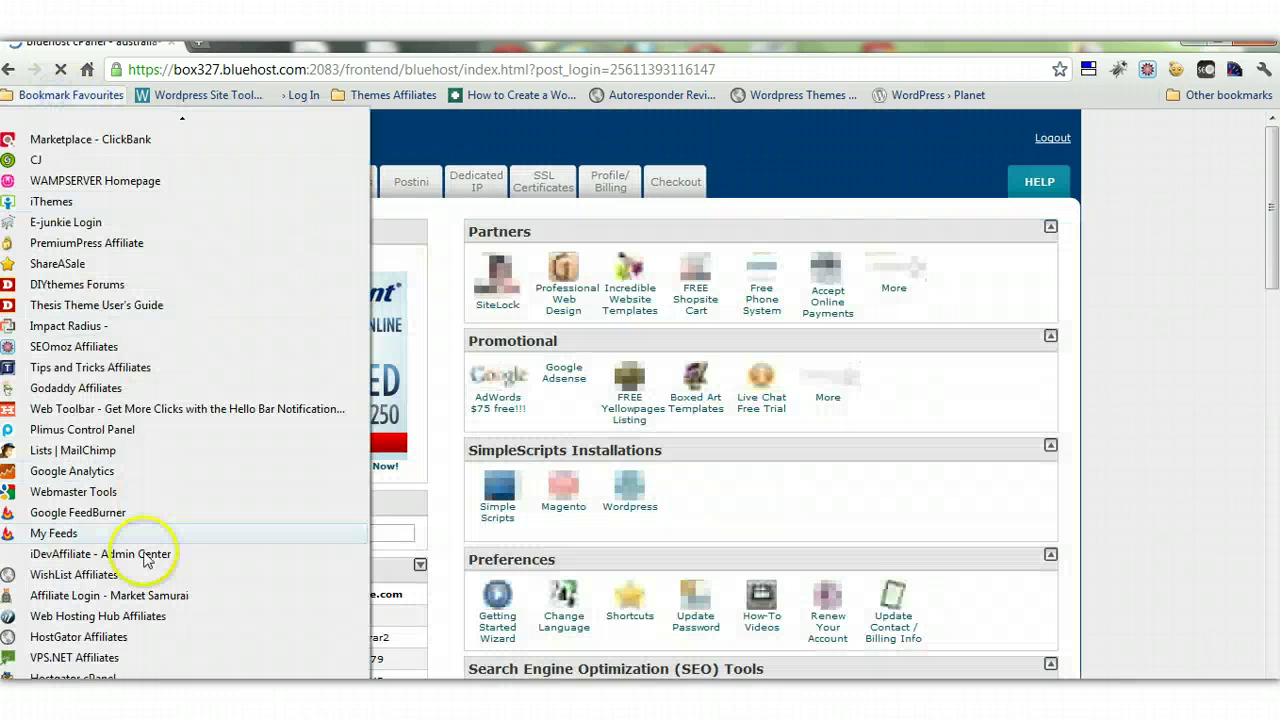
scroll(100, 570, "down", 5)
scroll(200, 570, "down", 4)
scroll(170, 130, "up", 1)
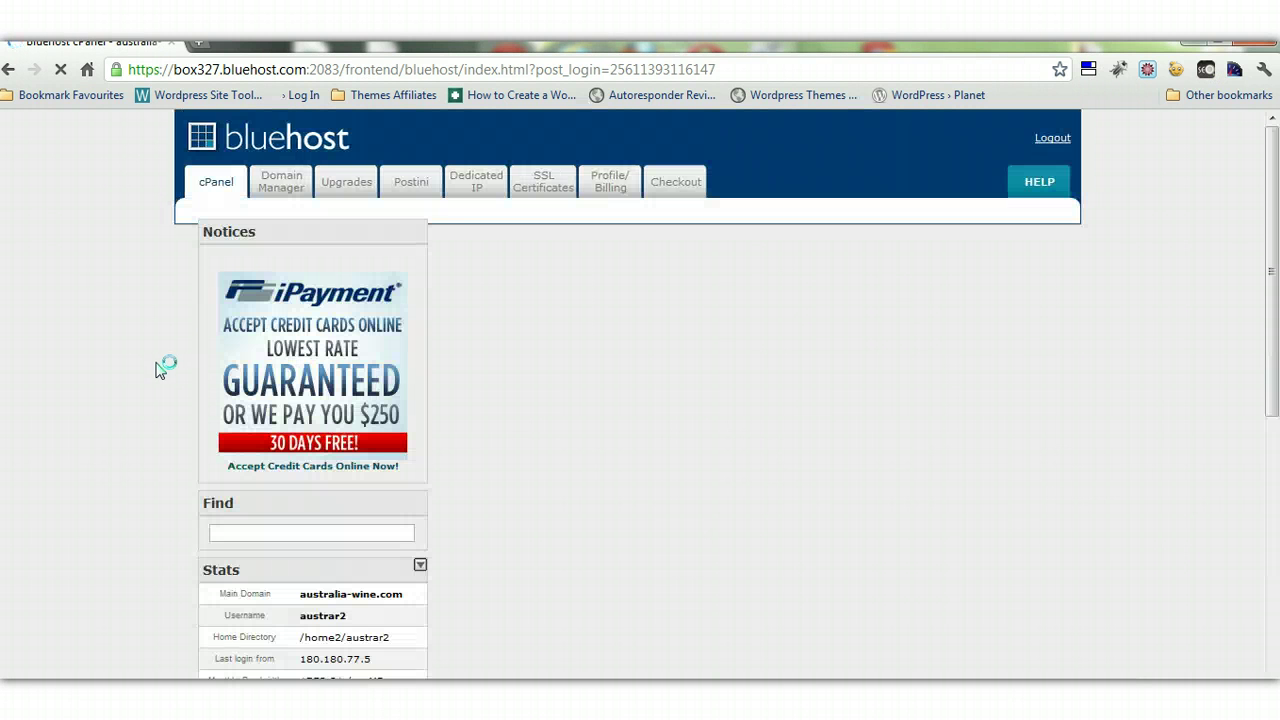
scroll(1272, 207, "down", 3)
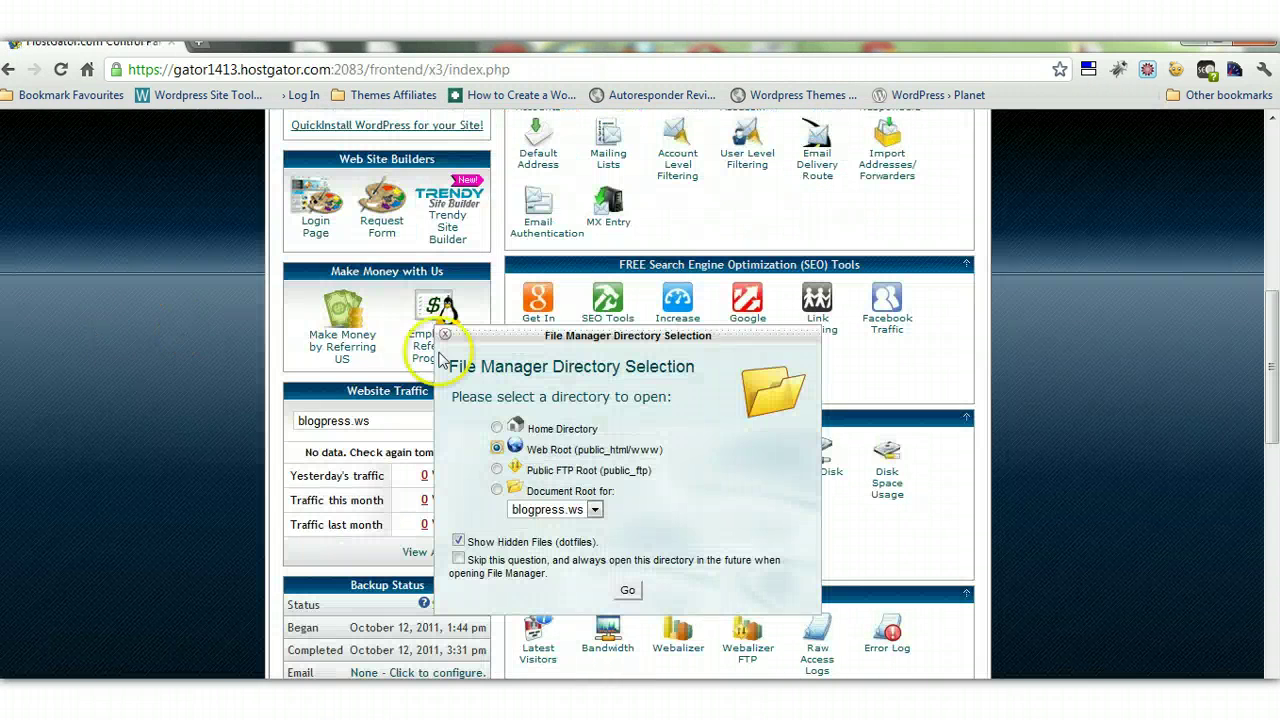
Move the File Manager directory selection dialog aside and locate File Manager in the control panel's Files section
left_click_drag(501, 340, 910, 230)
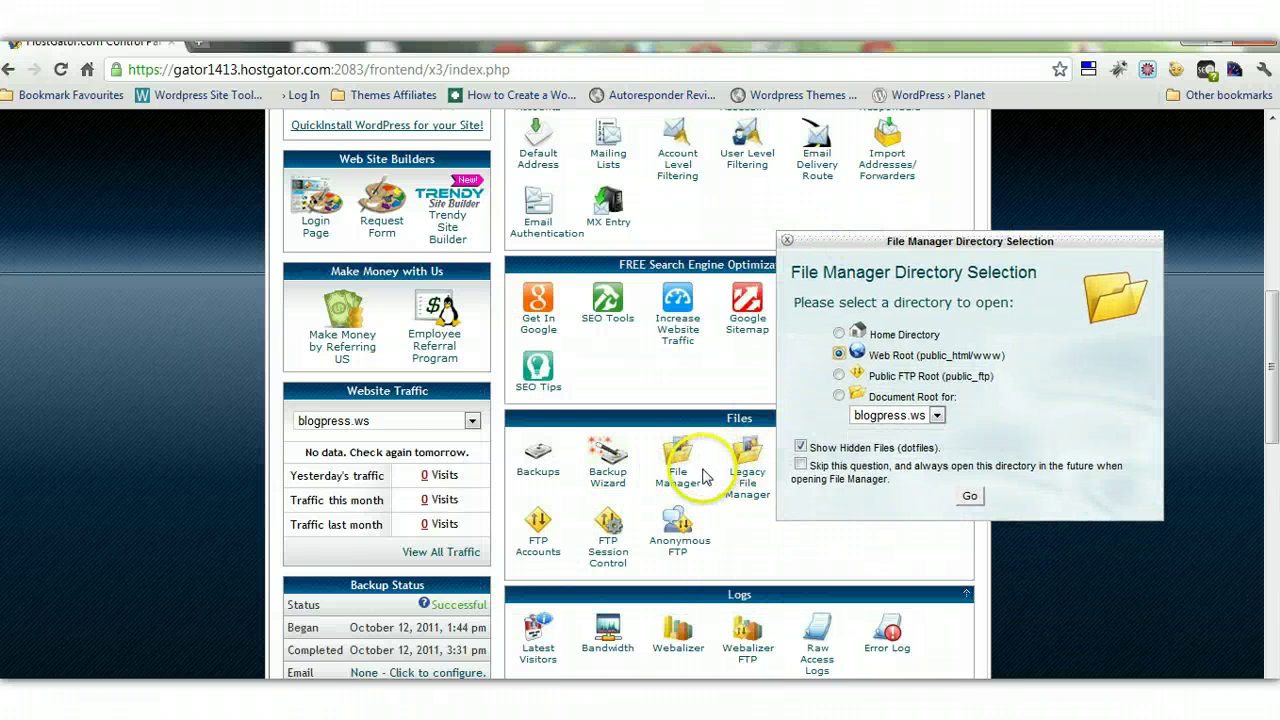
left_click_drag(1274, 305, 1258, 277)
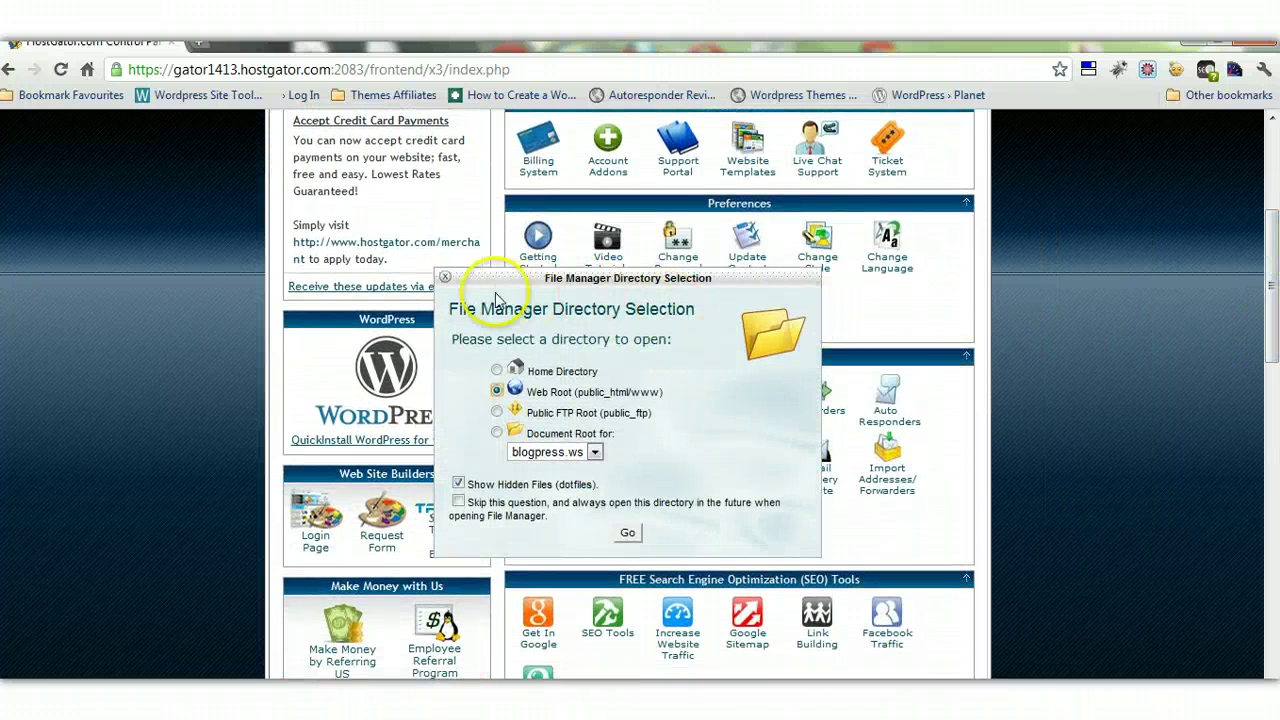
left_click_drag(488, 286, 811, 221)
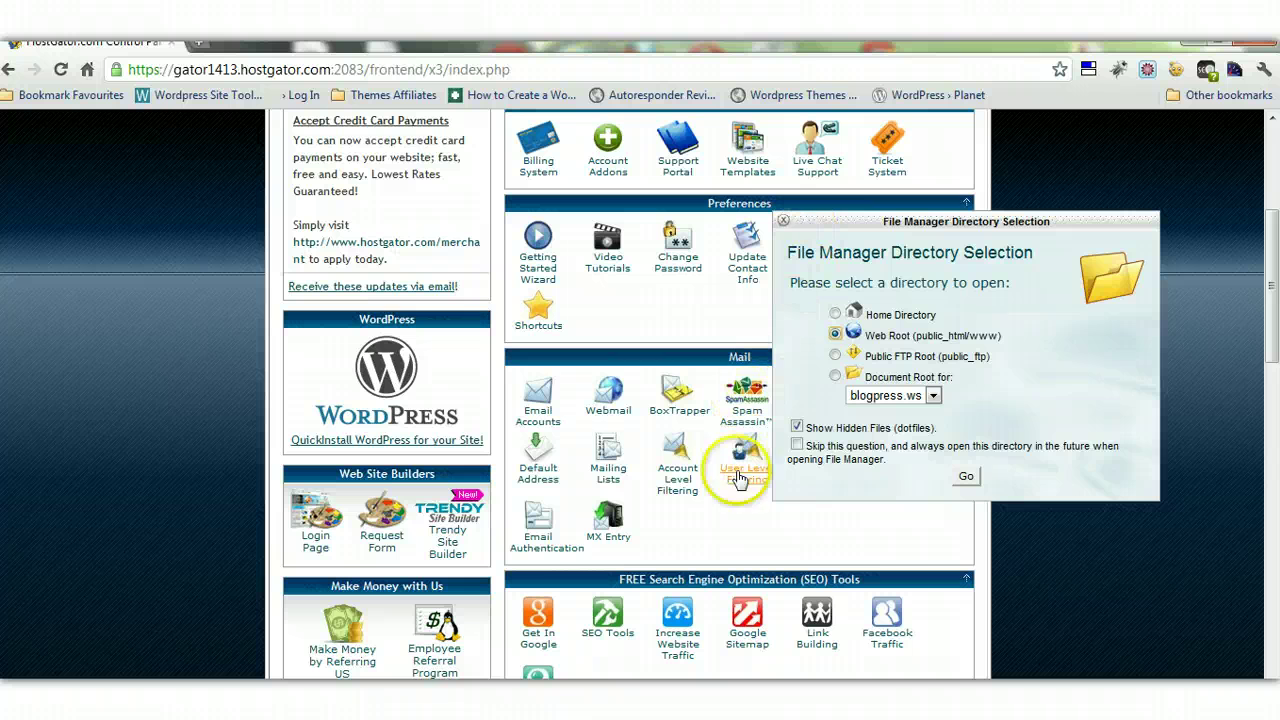
left_click_drag(1270, 282, 1273, 318)
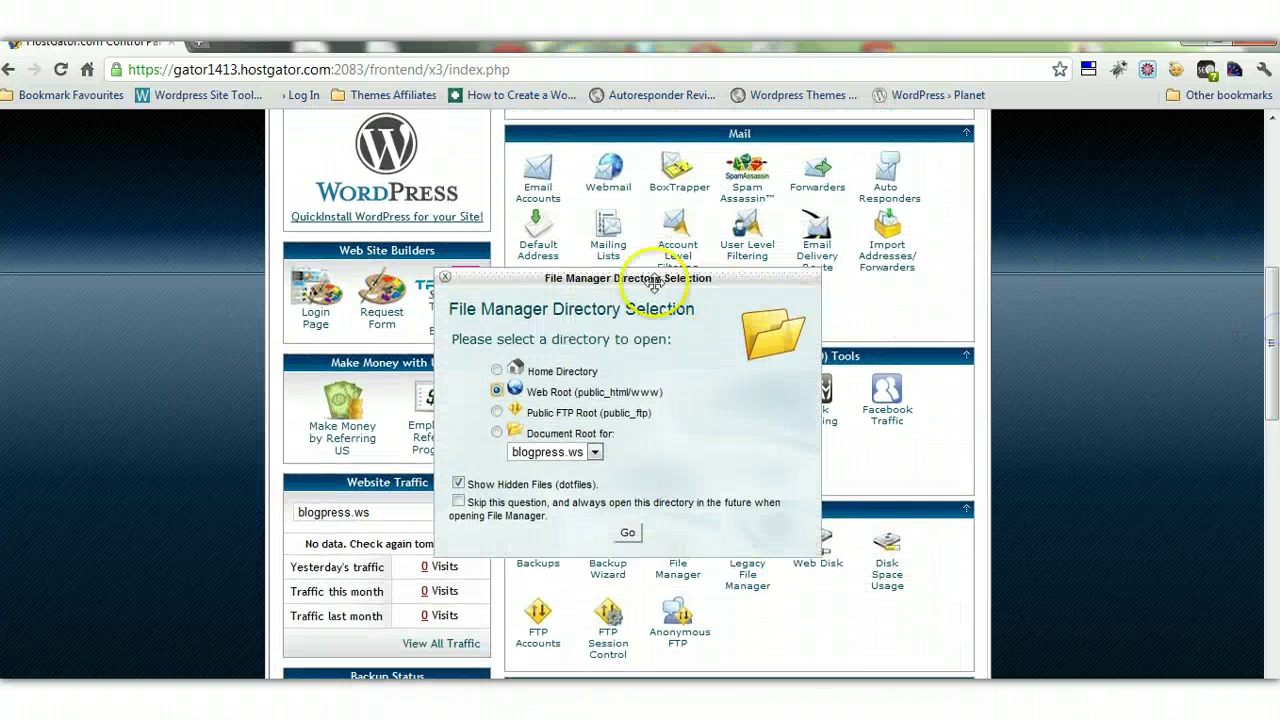
left_click_drag(588, 280, 956, 235)
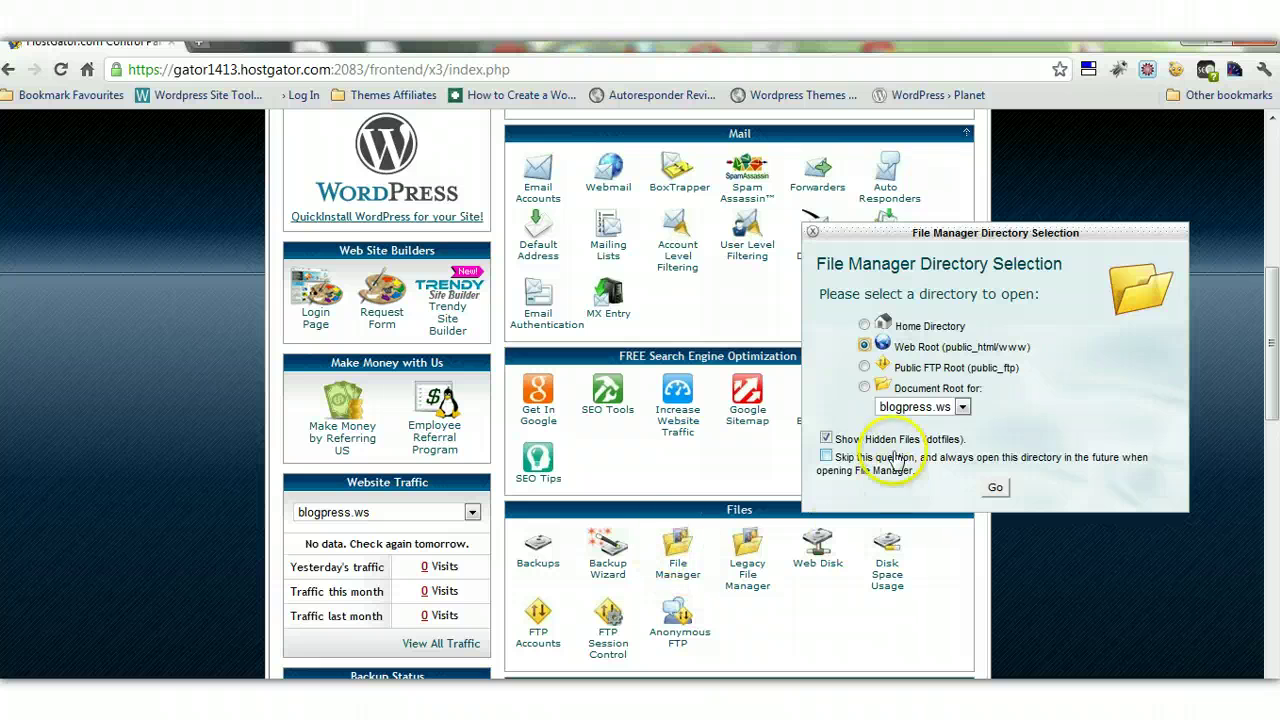
Open the Web Root (public_html/www) in File Manager, extend the folder path to public_html/, and close File Manager
left_click_drag(903, 232, 572, 229)
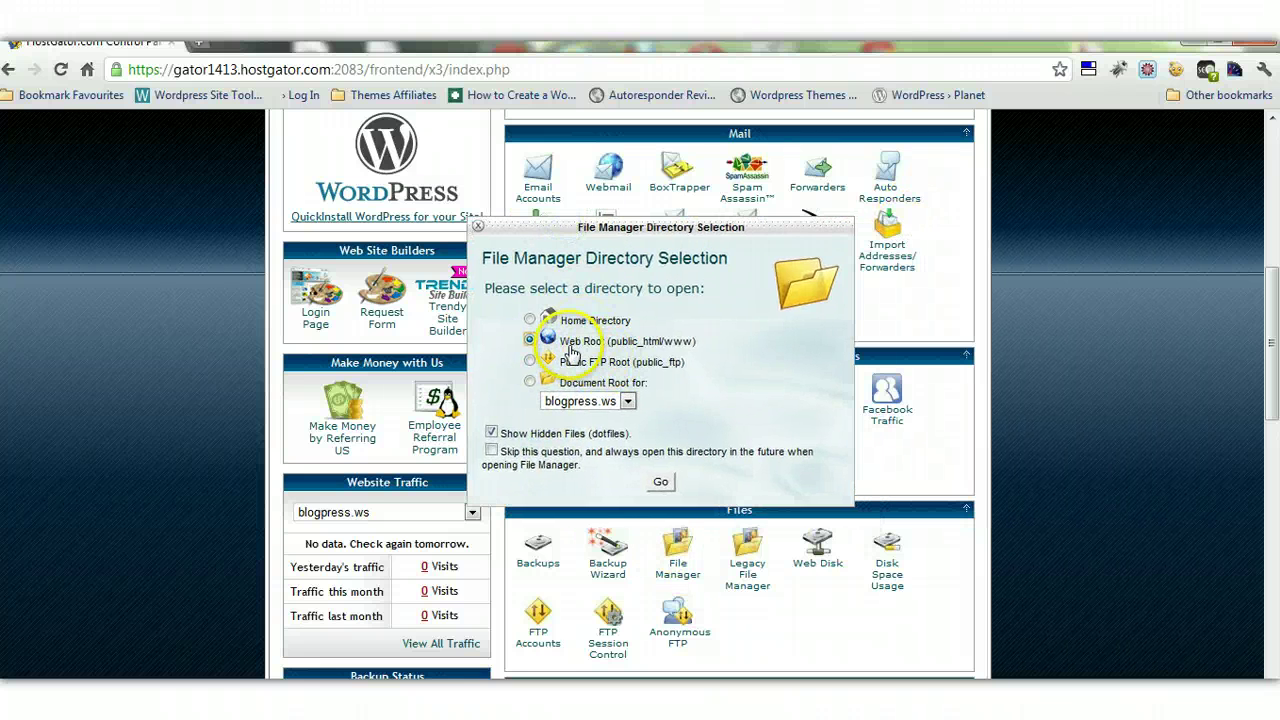
left_click(660, 483)
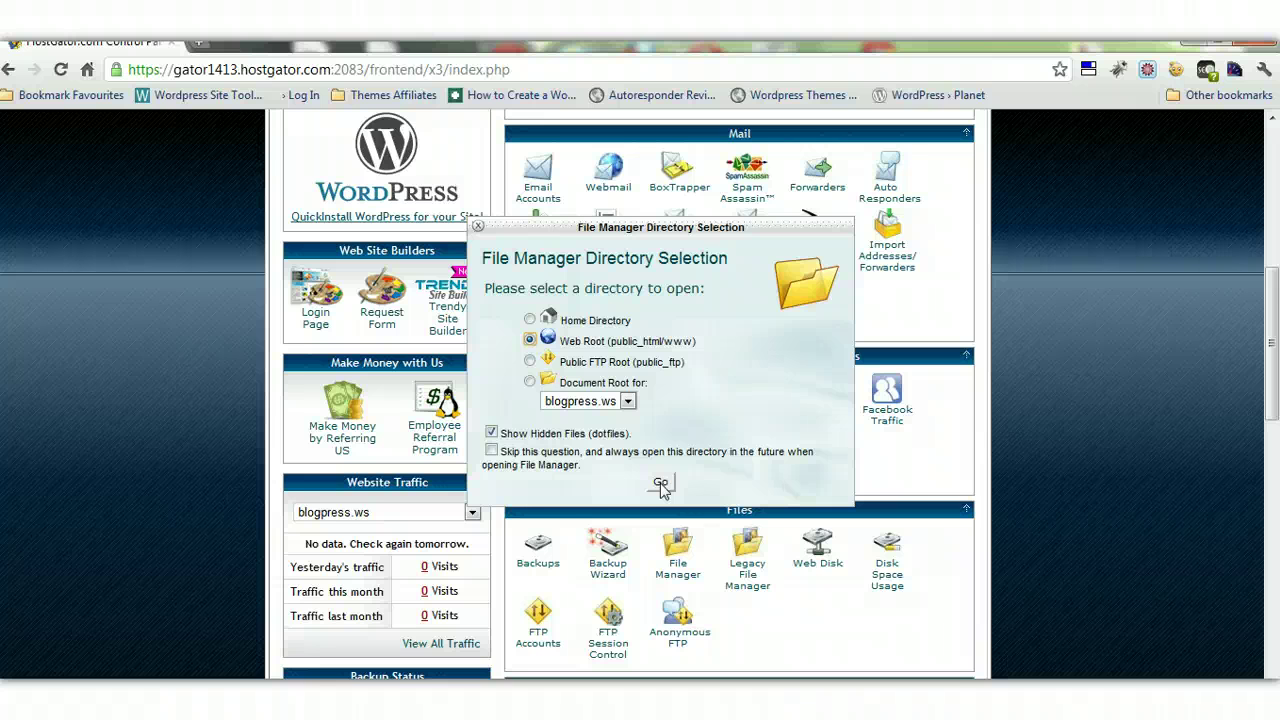
left_click(661, 484)
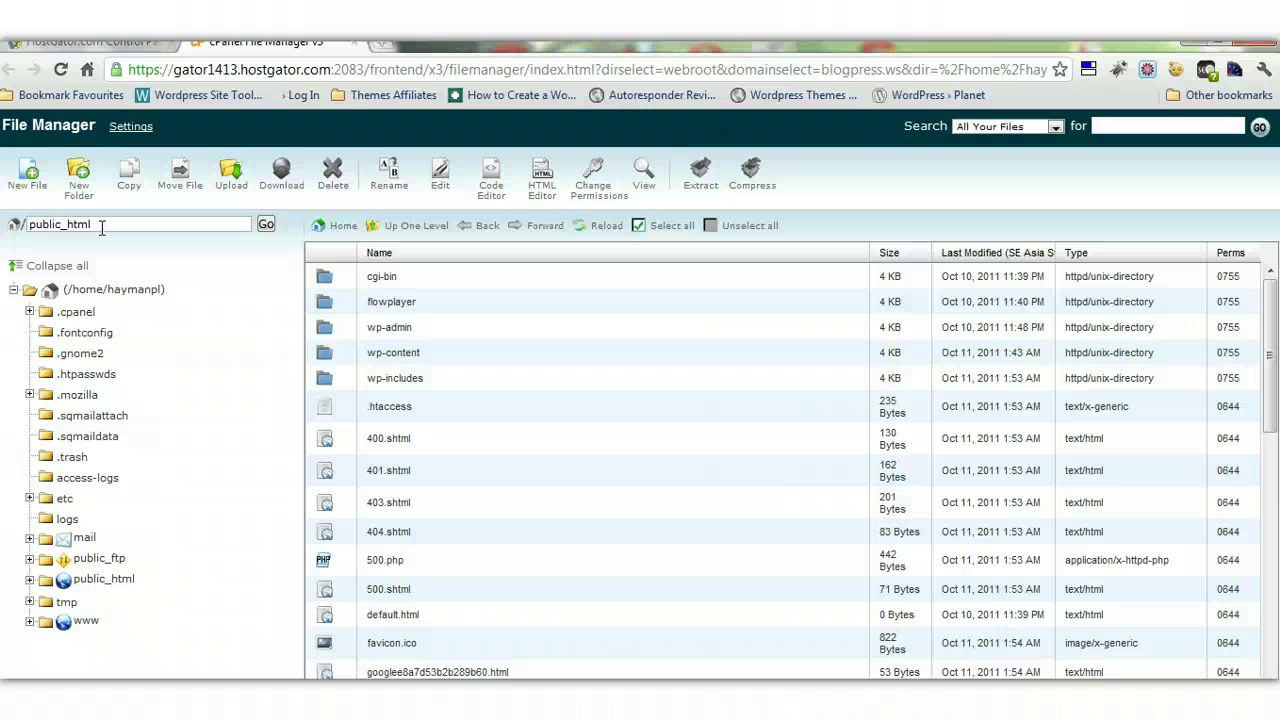
left_click(105, 224)
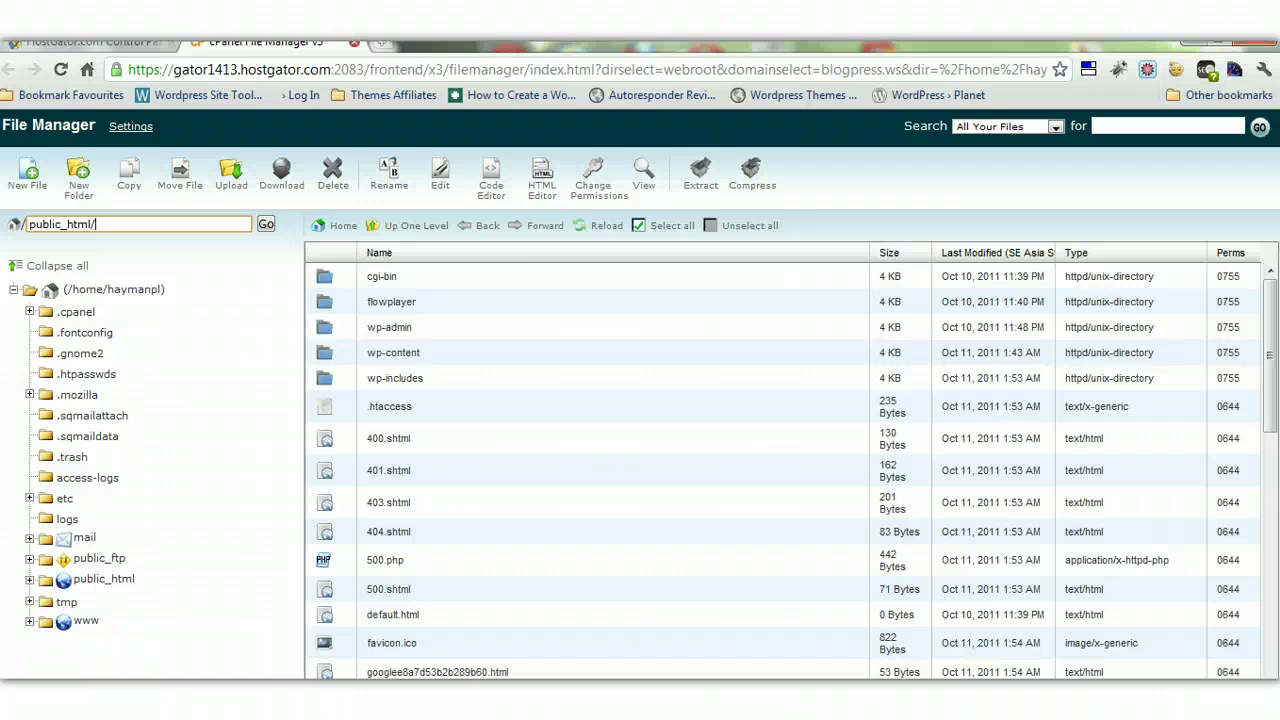
left_click(354, 43)
Reopen File Manager at the Web Root, examine the public_html file listing, and close its tab
left_click(680, 566)
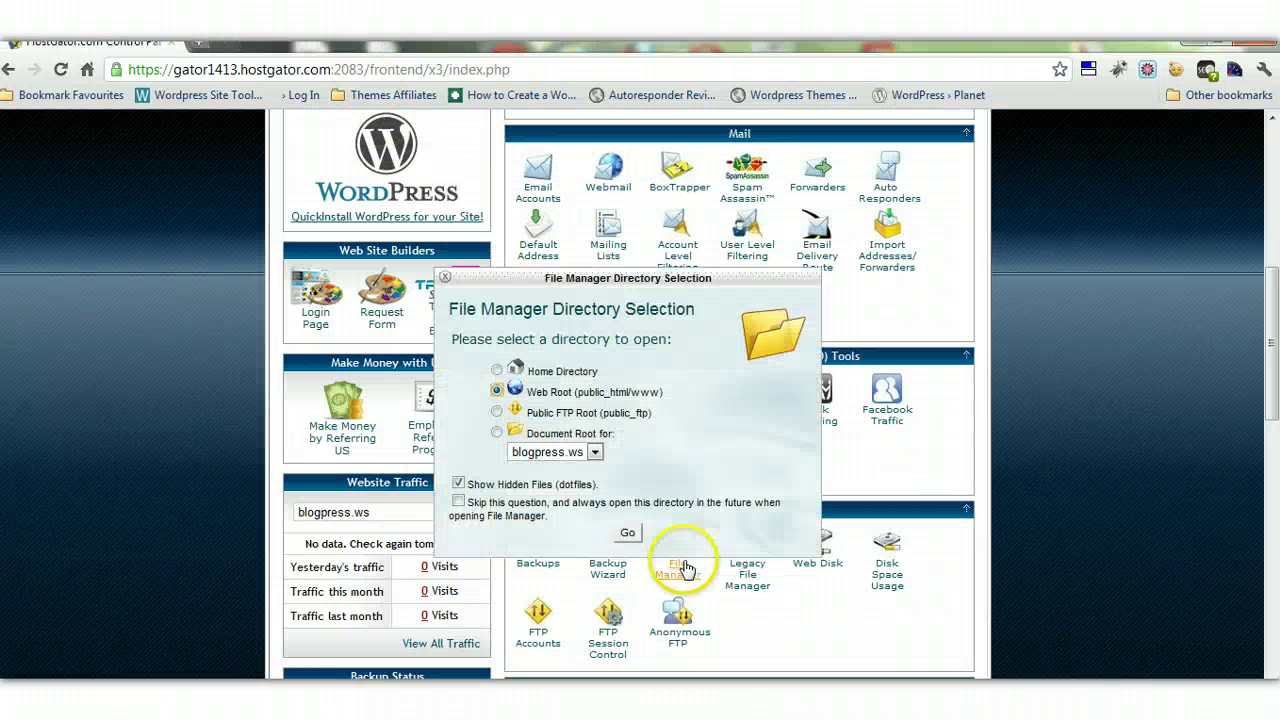
left_click(630, 533)
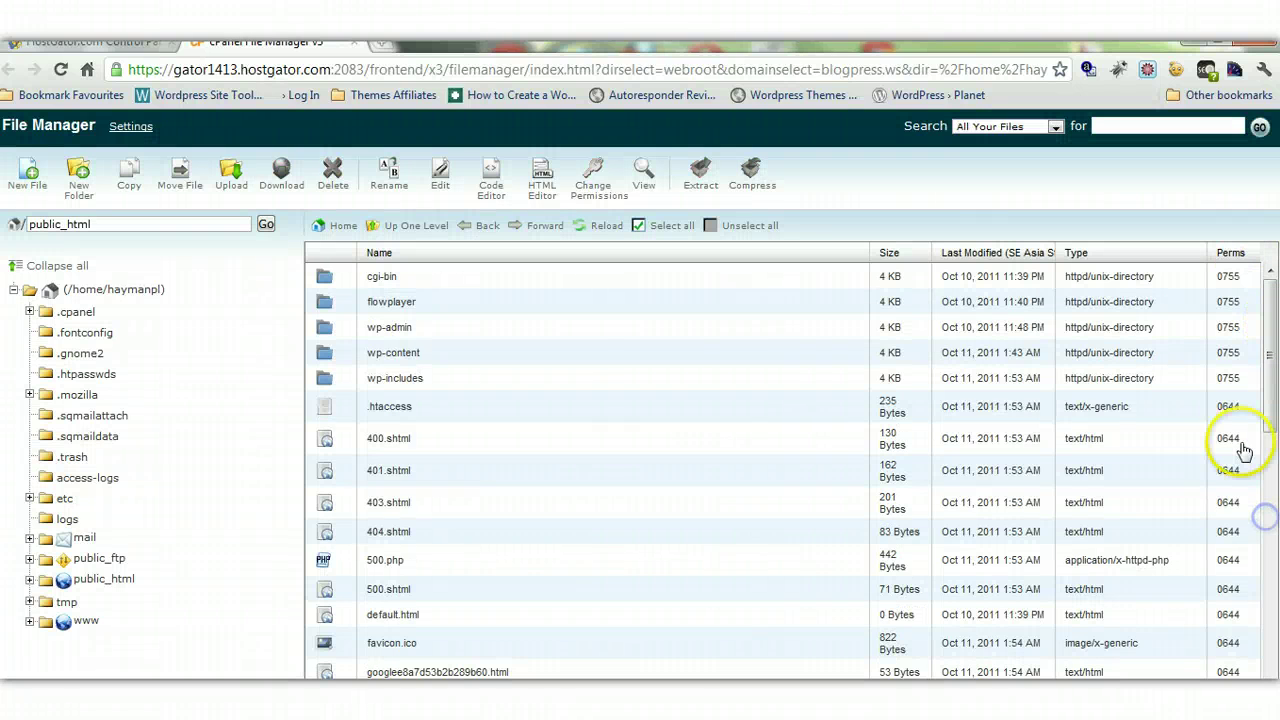
left_click_drag(1268, 423, 1270, 315)
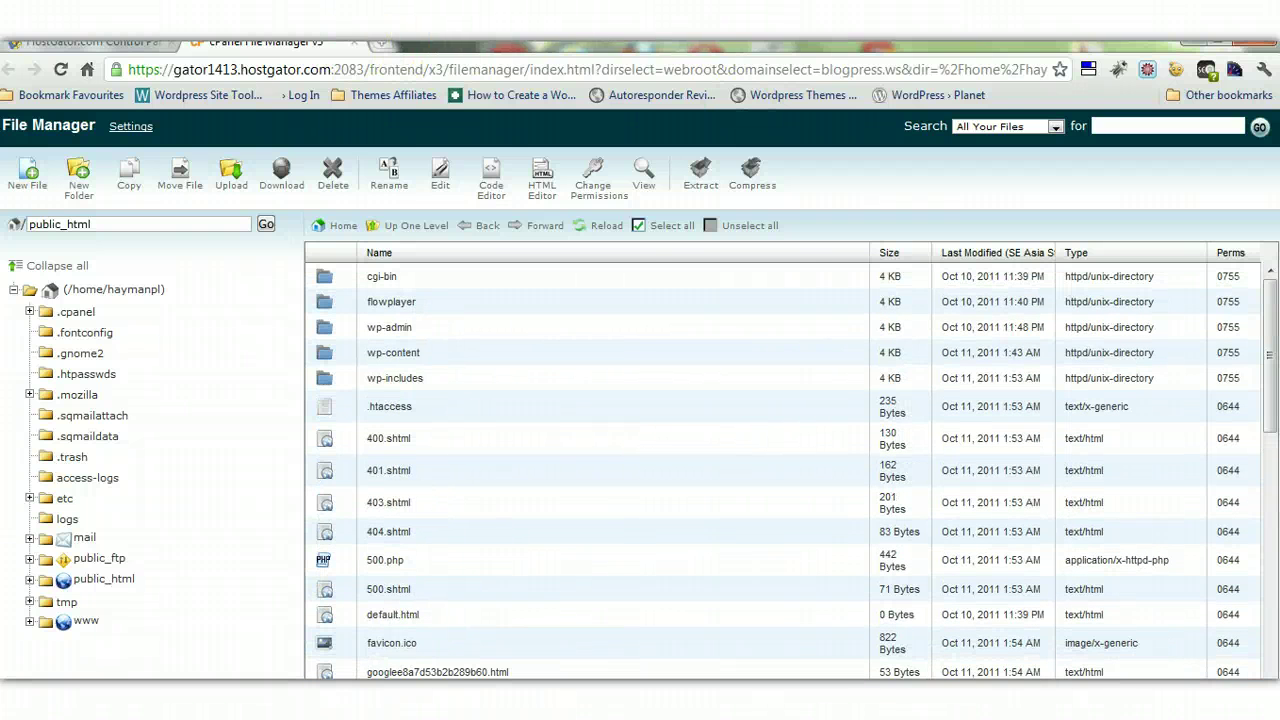
left_click(356, 45)
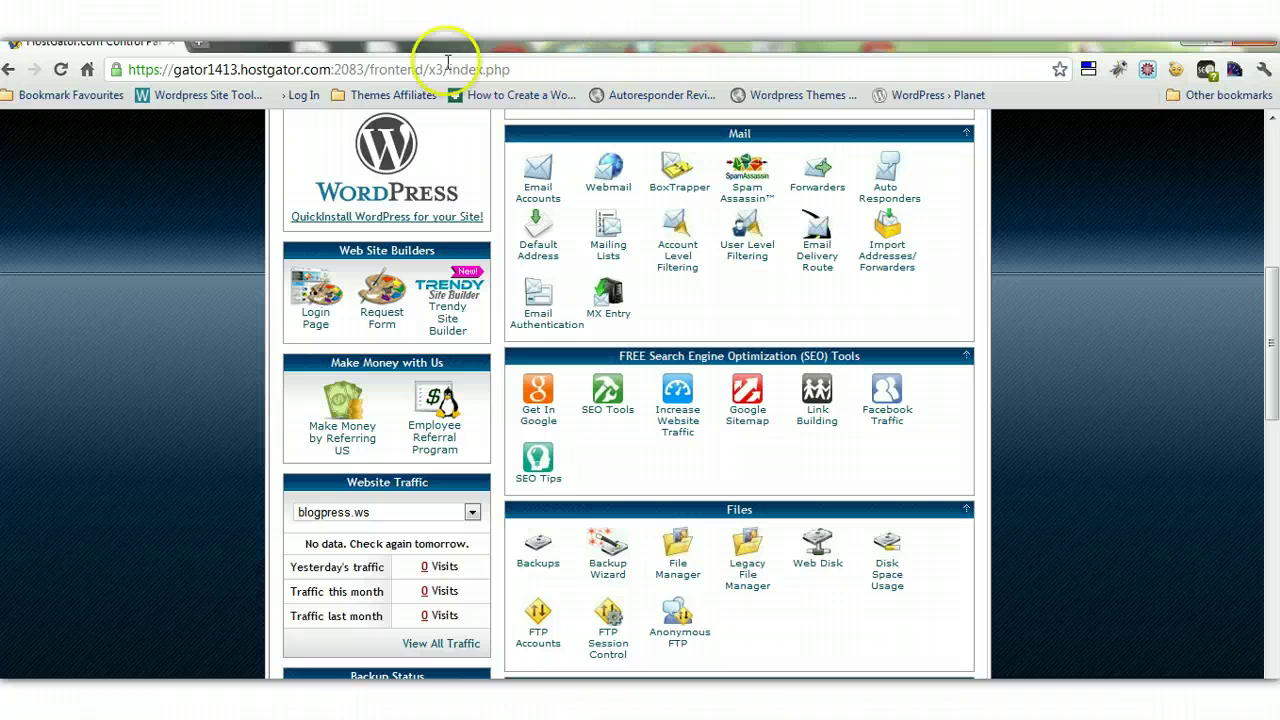
Leave the control panel in Chrome and launch Mozilla Firefox
left_click(1222, 45)
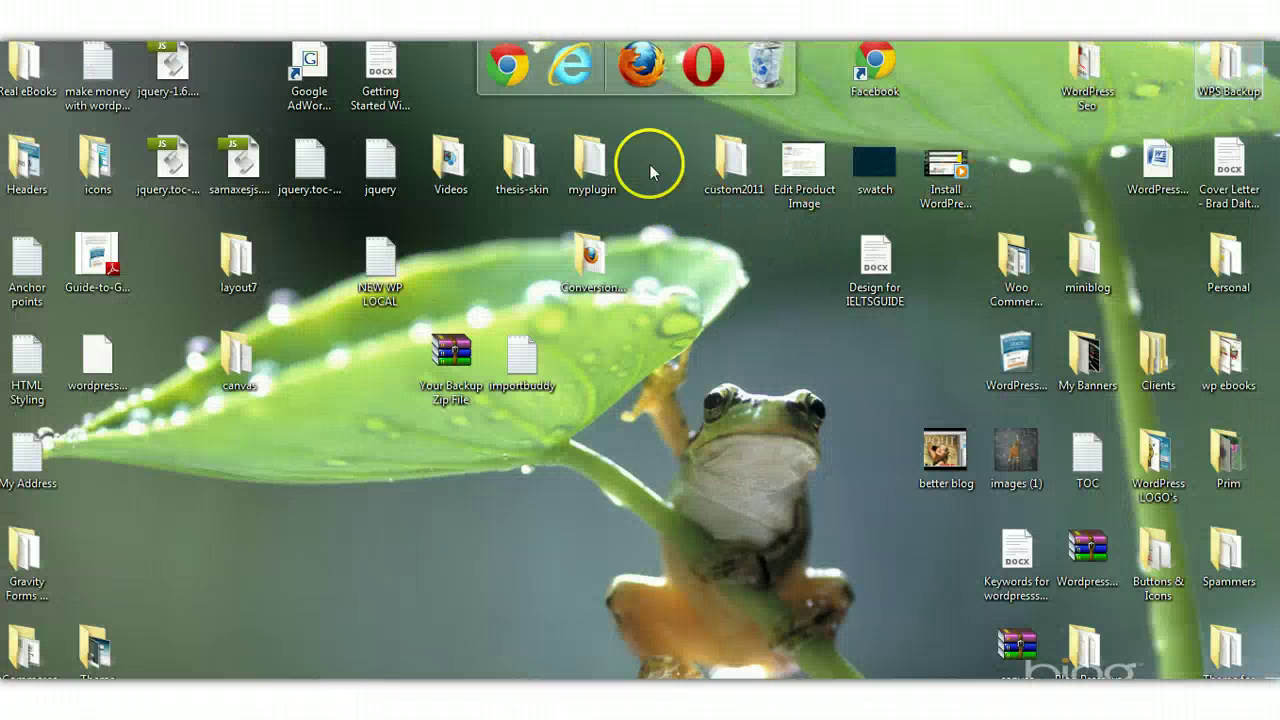
left_click(640, 70)
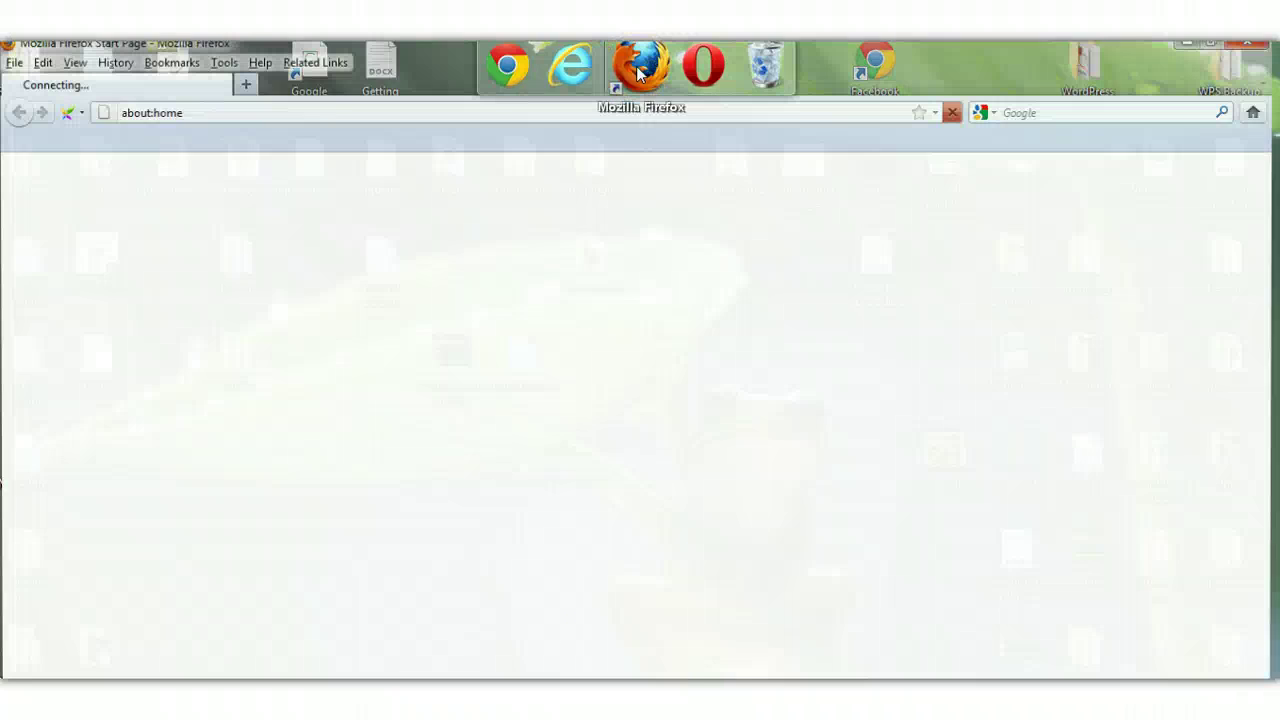
Open FireFTP, connected to the WordPresssupport.net account, and browse the server to the /public_html/doblog folder
left_click(219, 59)
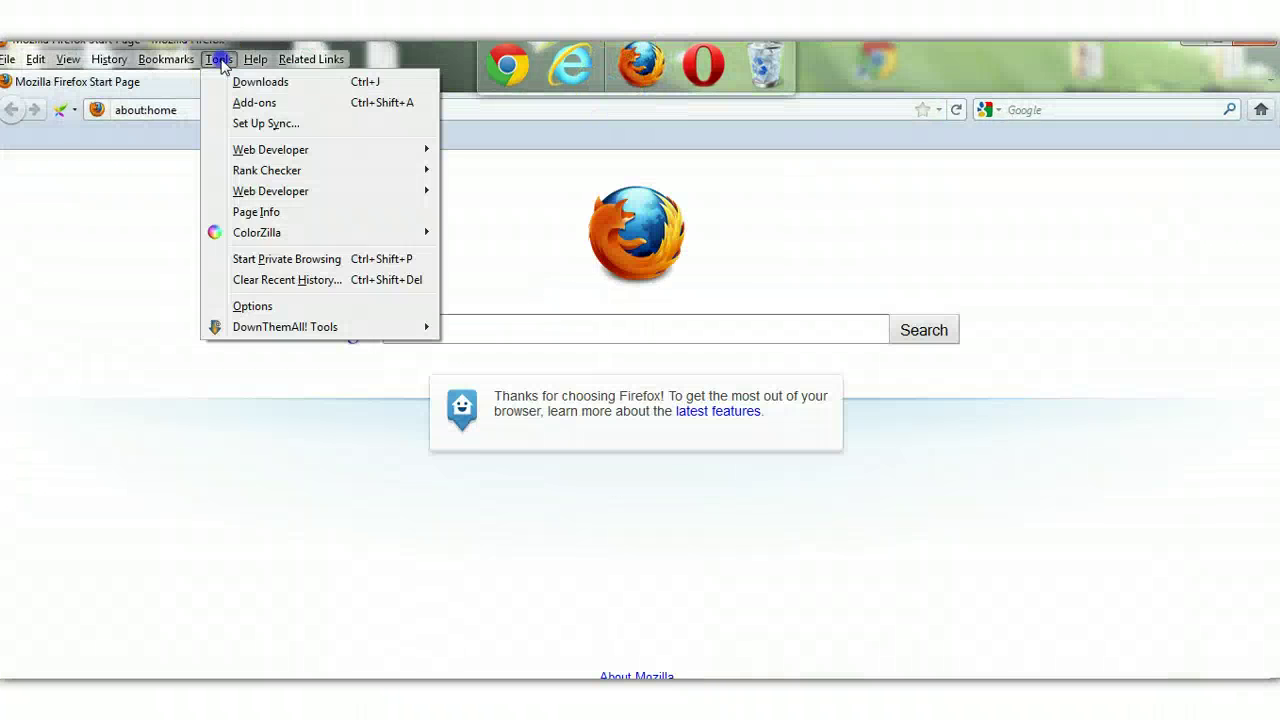
mouse_move(284, 195)
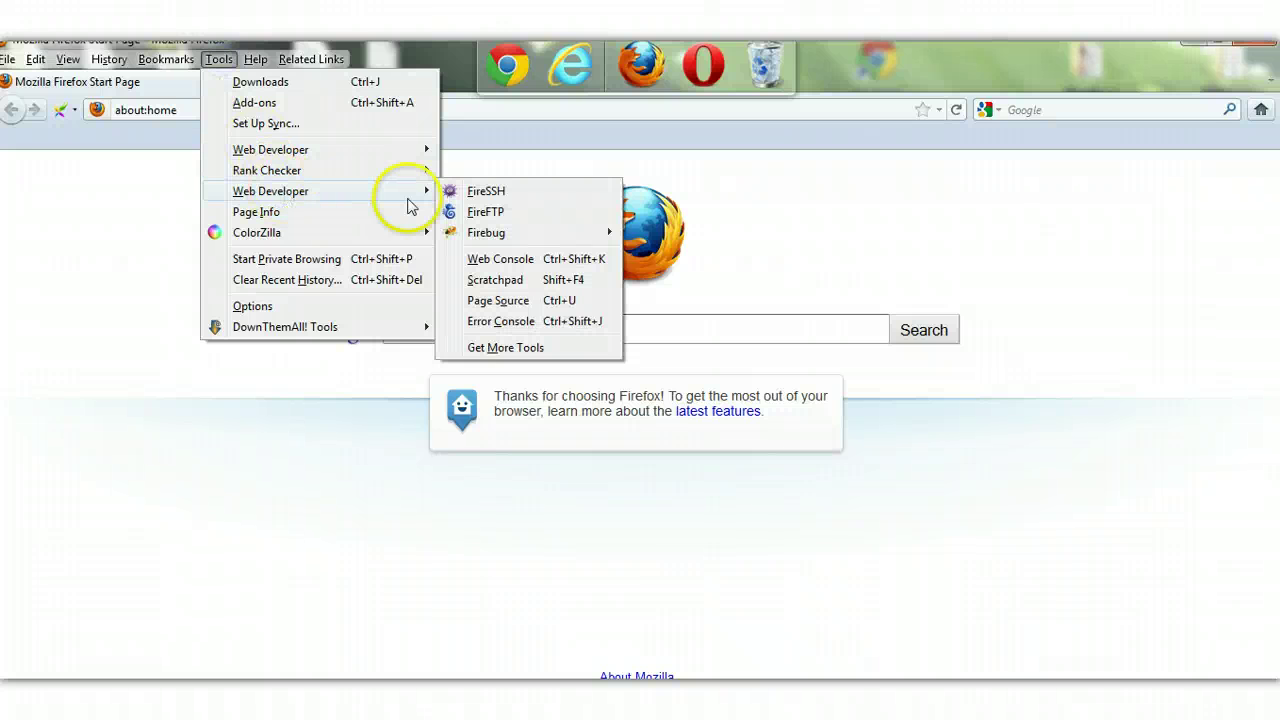
left_click(462, 210)
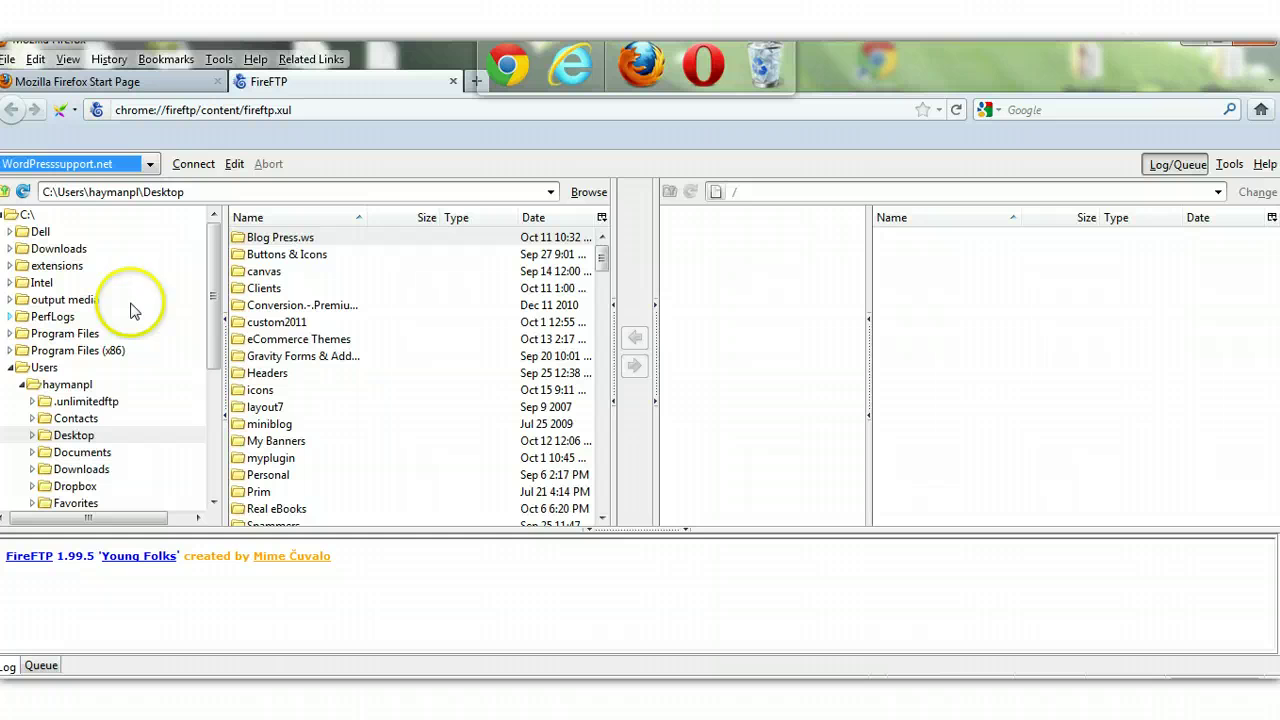
left_click(192, 165)
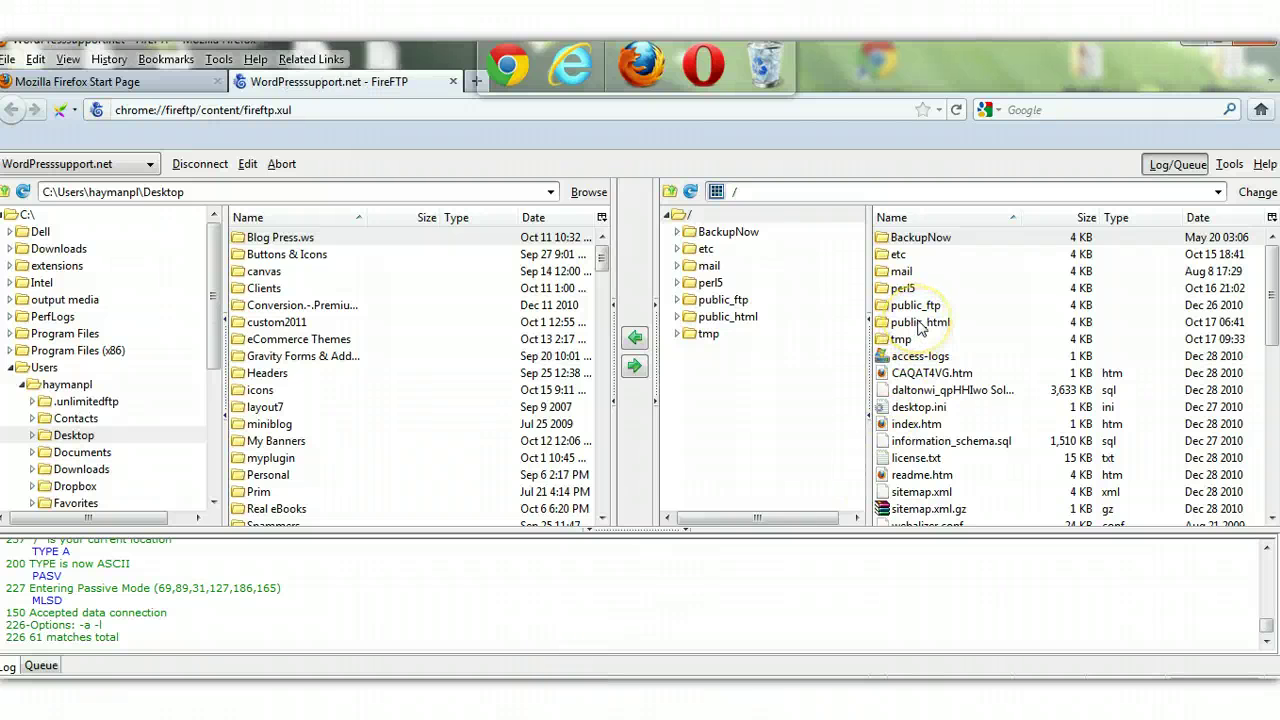
double_click(918, 324)
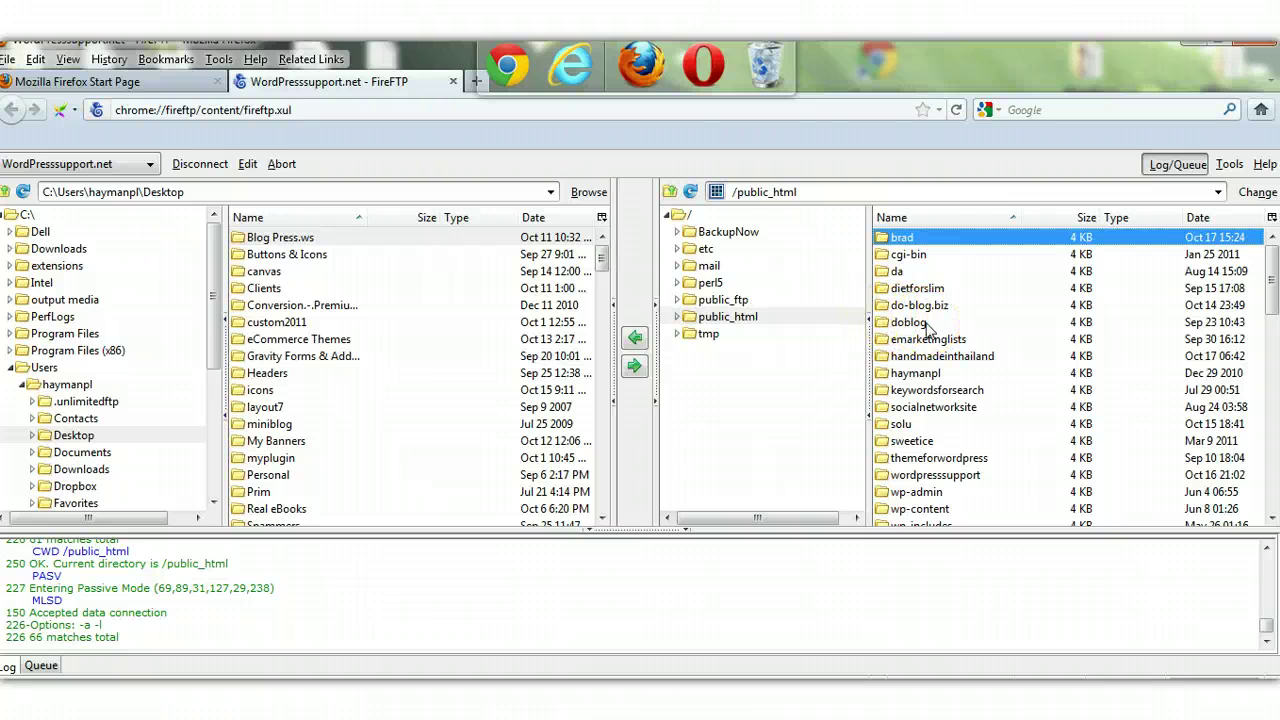
double_click(913, 327)
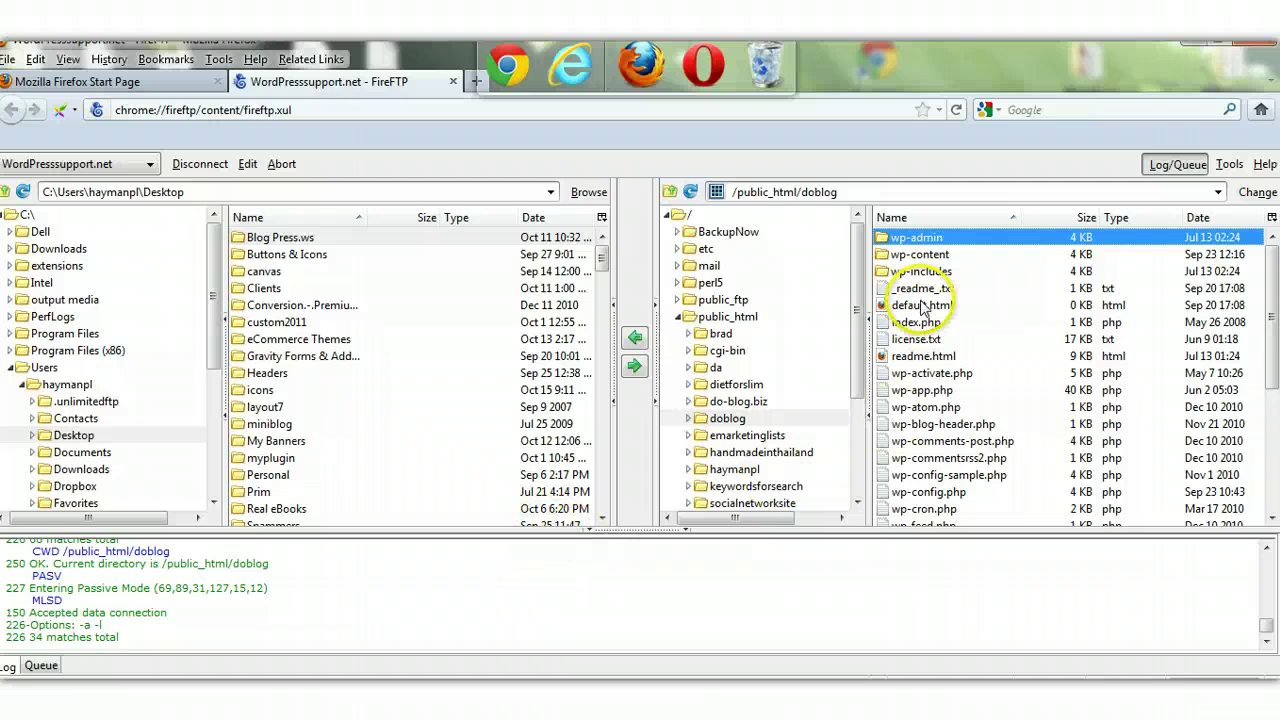
Close the WinRAR window of Your Backup Zip File.zip on the desktop and return to wordpresssites.net in Chrome
key("super+d")
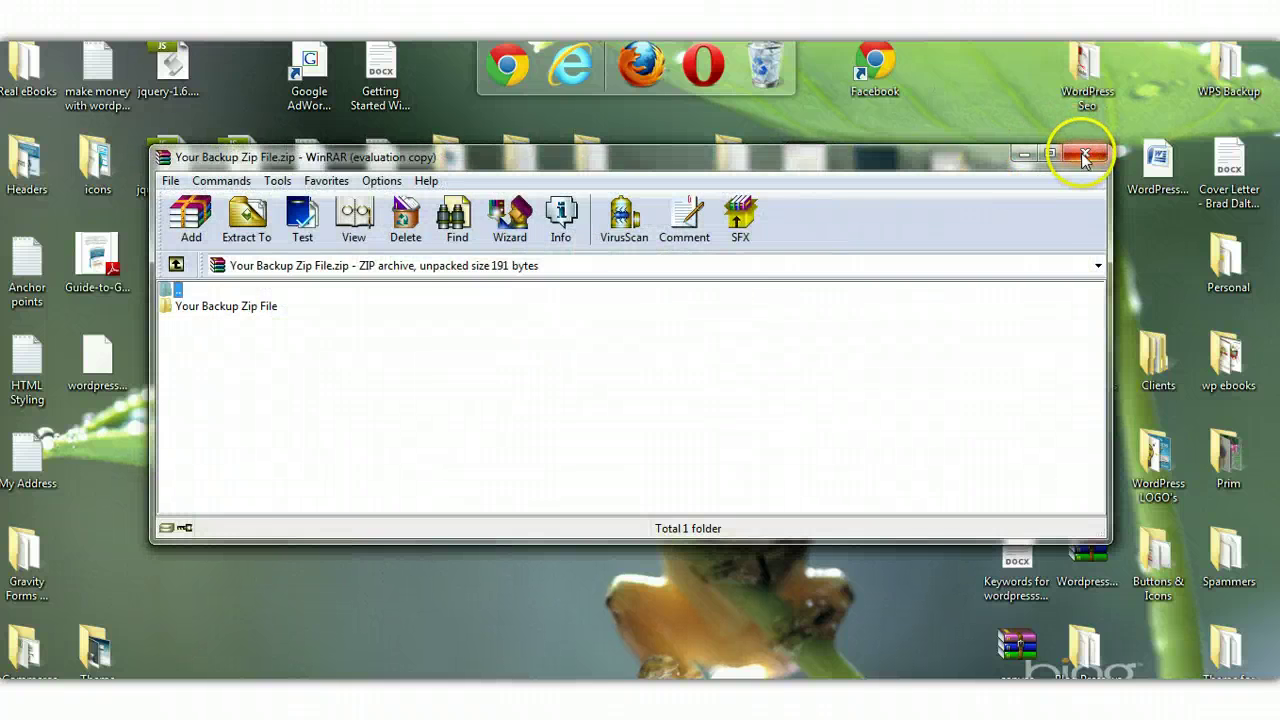
left_click(1080, 150)
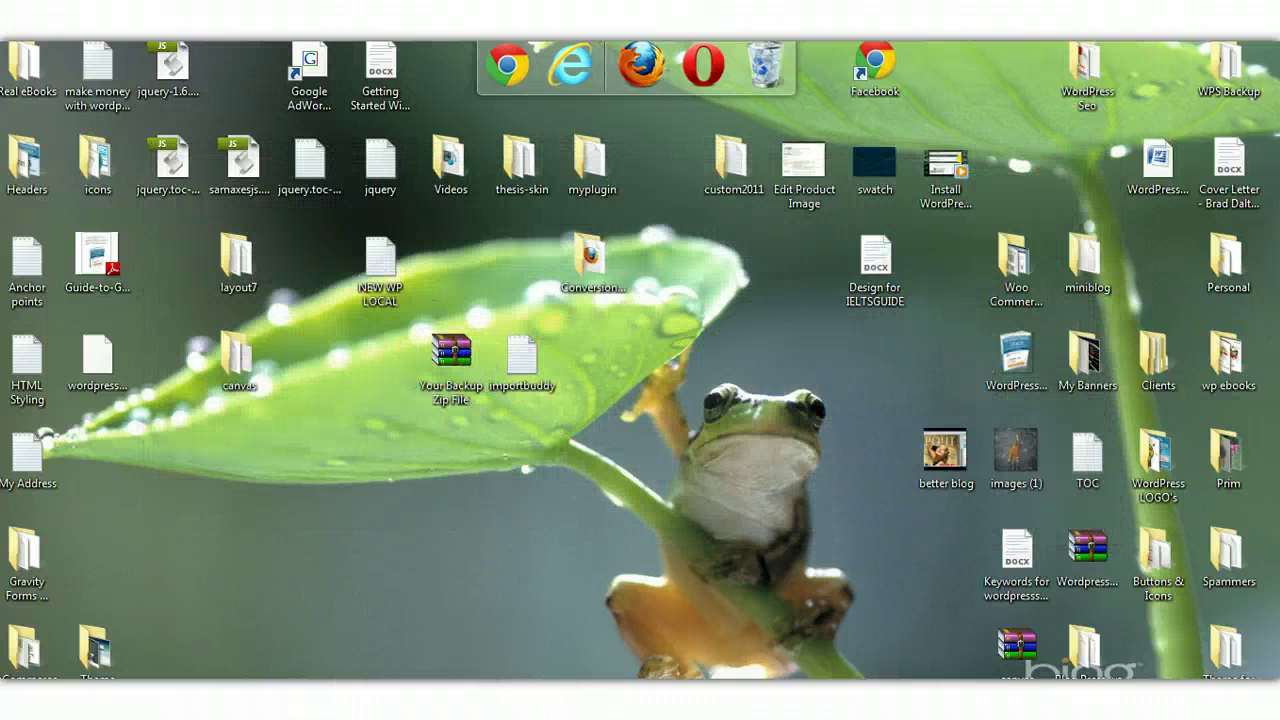
key("super+d")
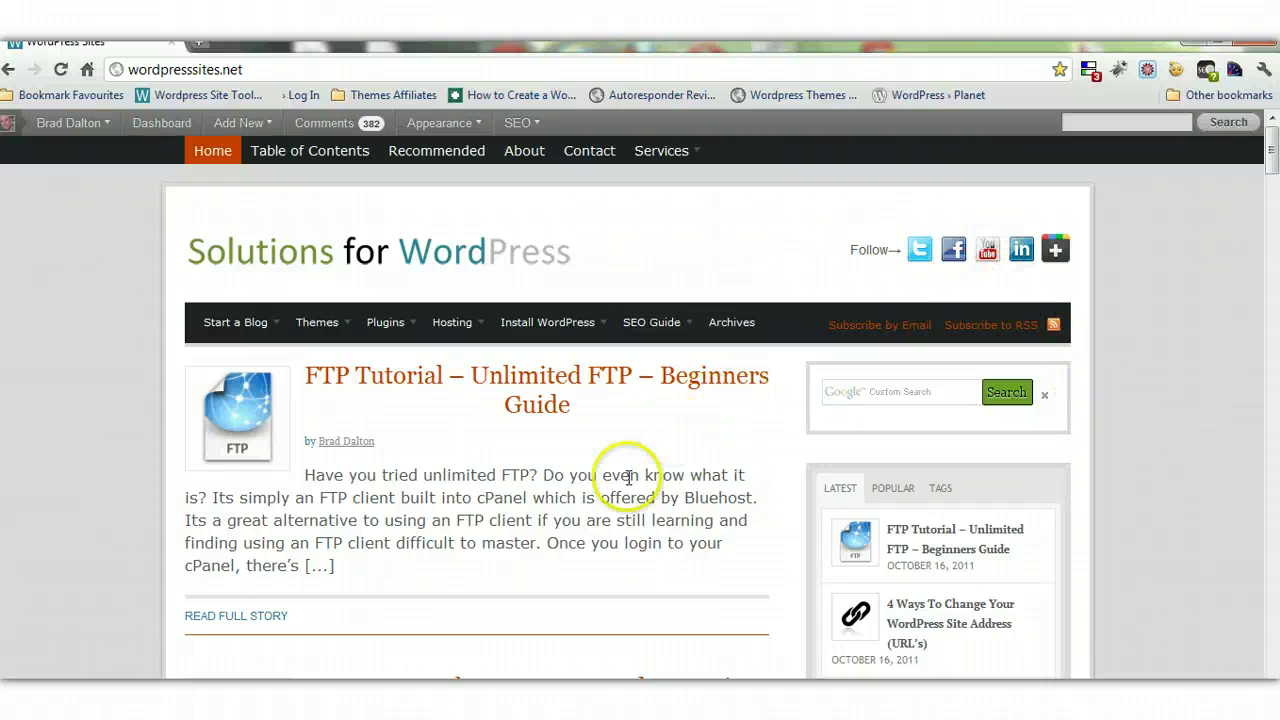
Search wordpresssites.net for "move wordpress" with the custom search and look through the results
left_click(860, 391)
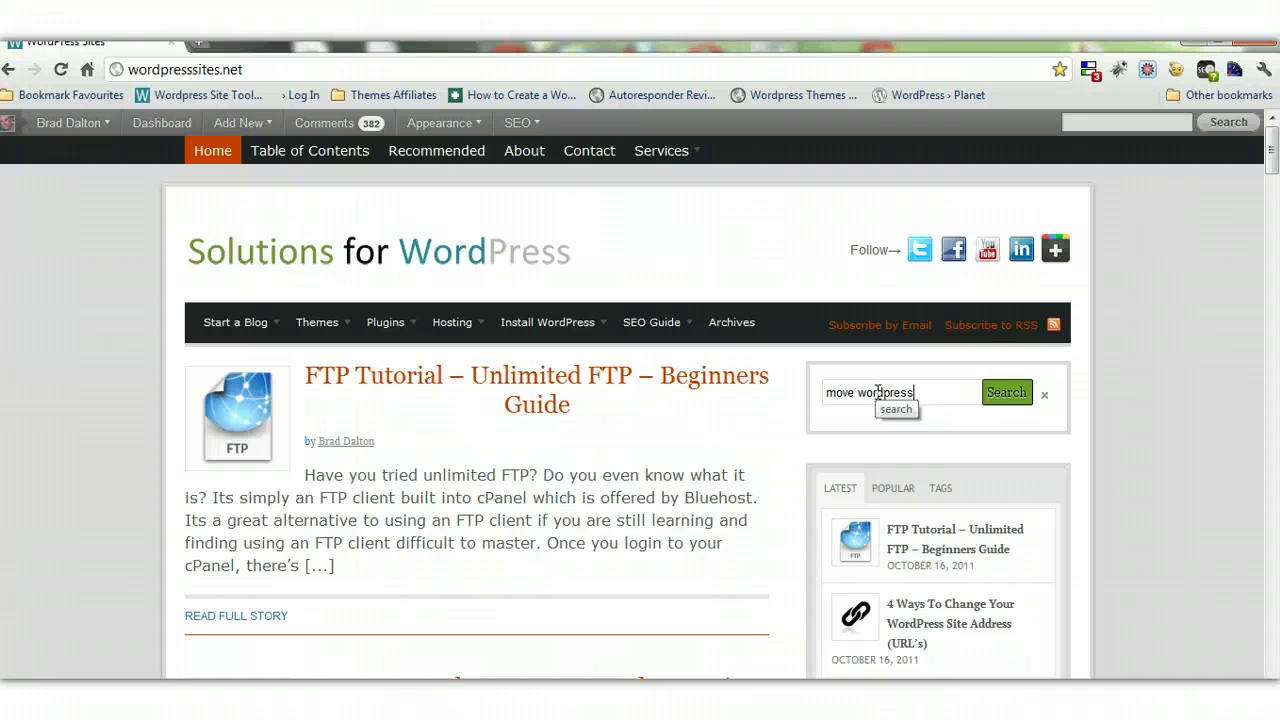
left_click(998, 398)
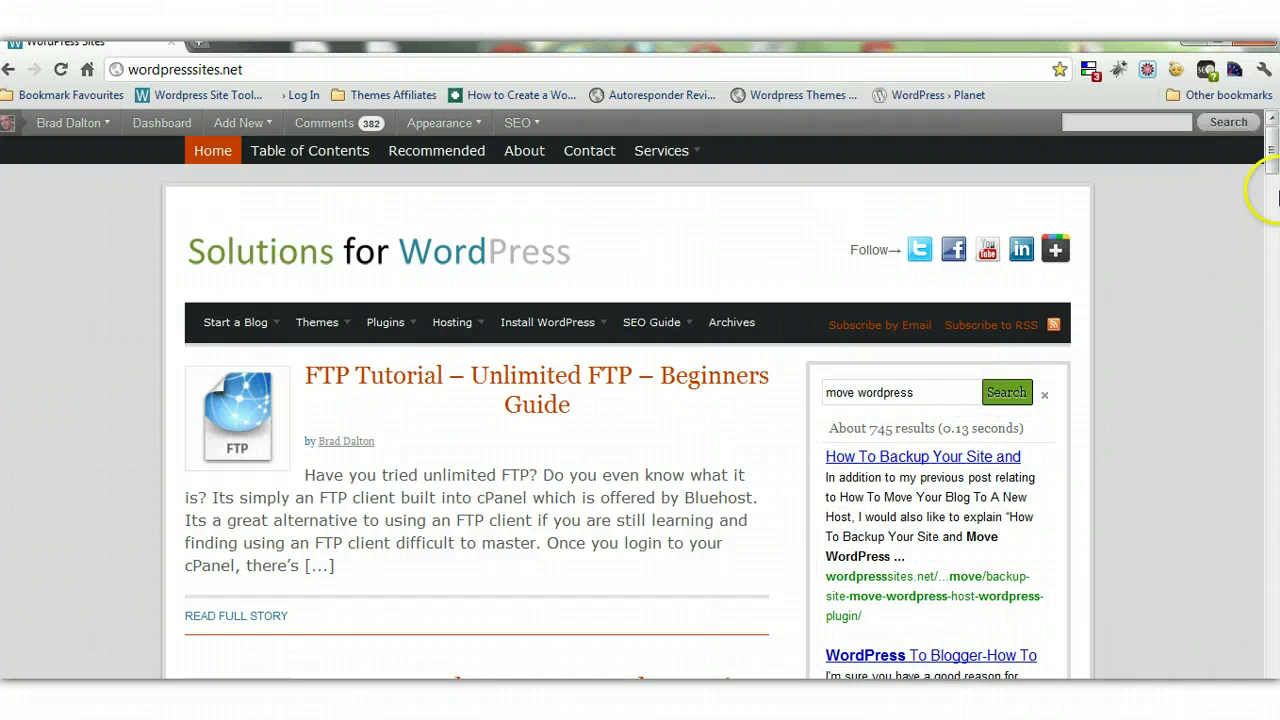
left_click_drag(1272, 160, 1272, 170)
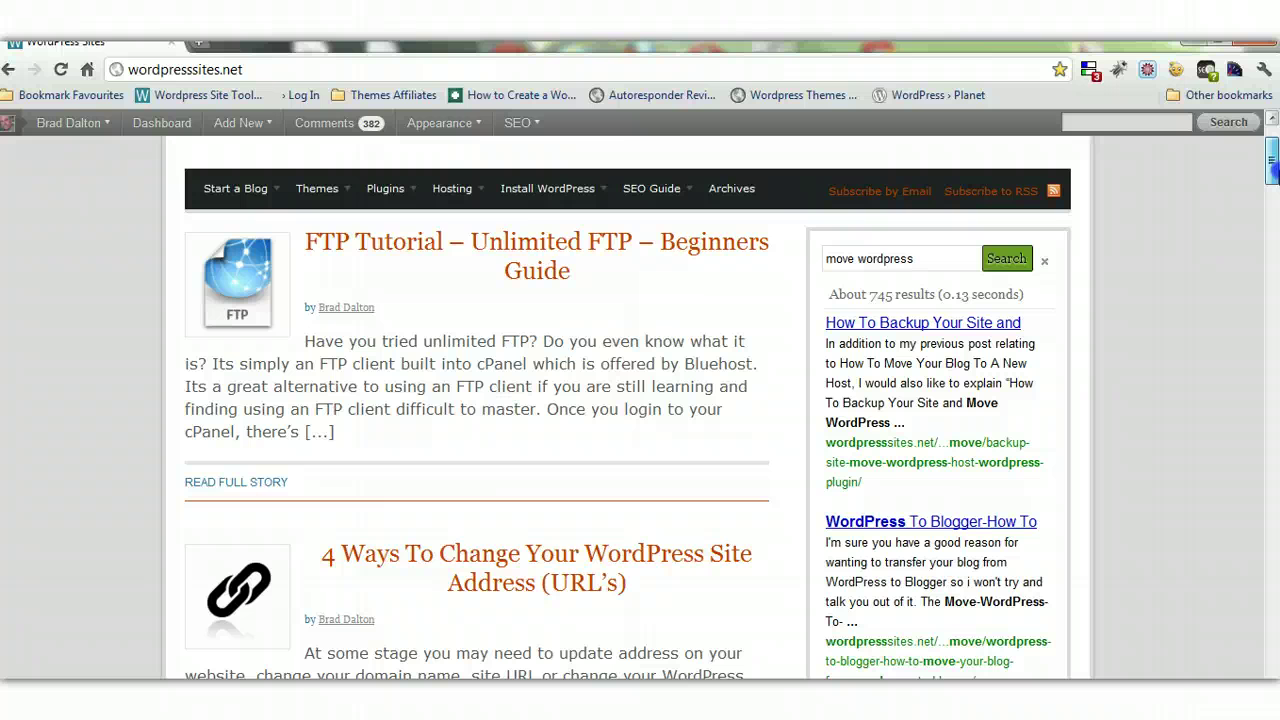
mouse_move(1272, 170)
left_mouse_down()
mouse_move(1272, 221)
mouse_move(1266, 170)
left_mouse_up()
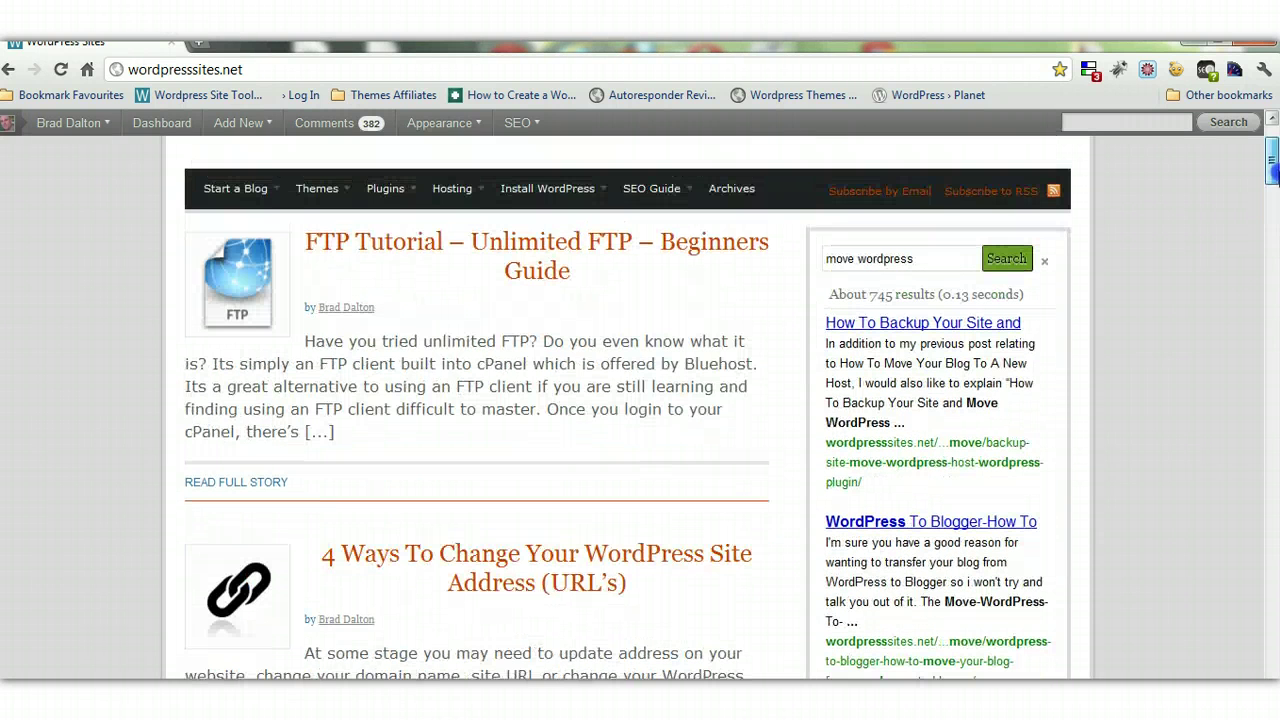
Clear the "move wordpress" search and its results, and return to the empty search field
left_click(1044, 260)
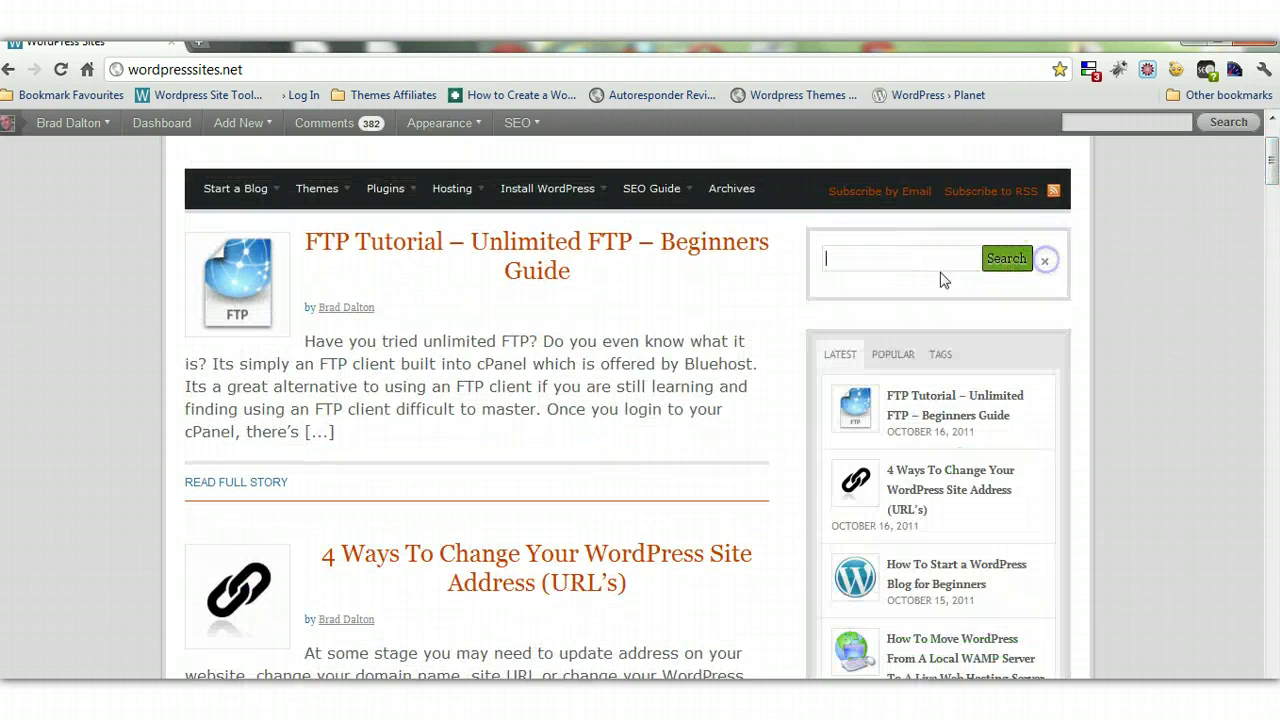
left_click_drag(1270, 152, 1270, 136)
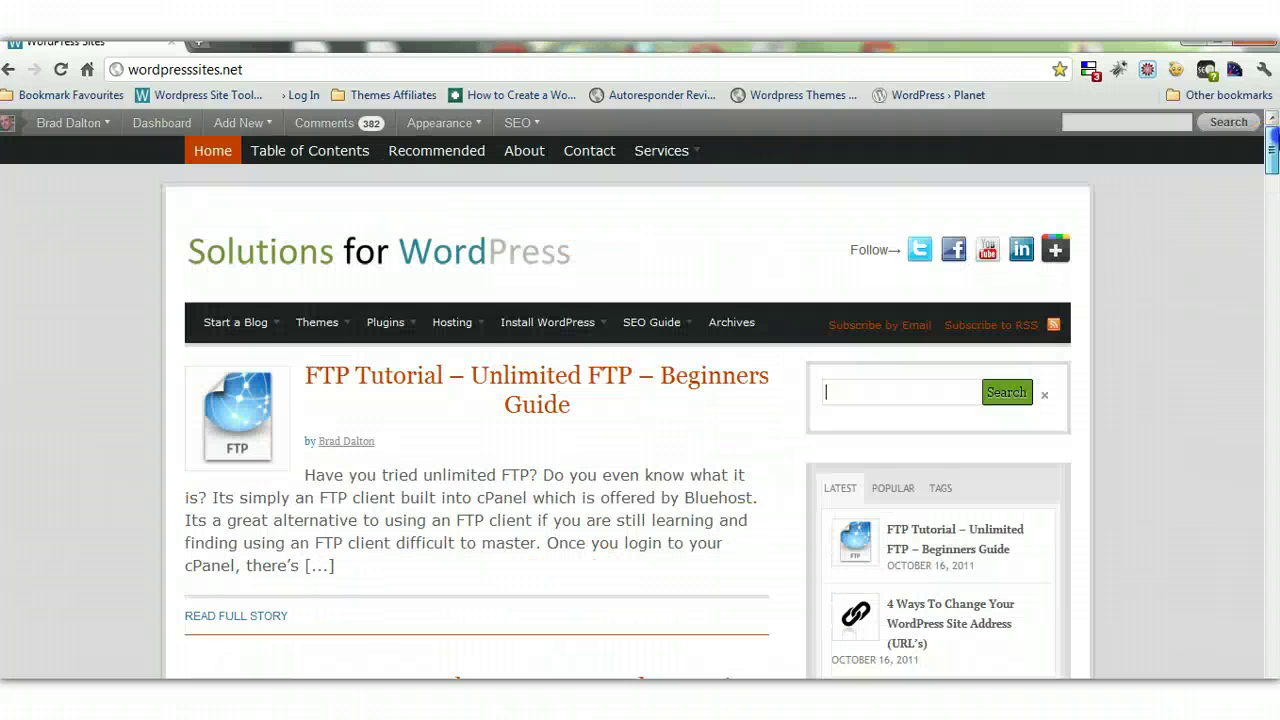
left_click(846, 394)
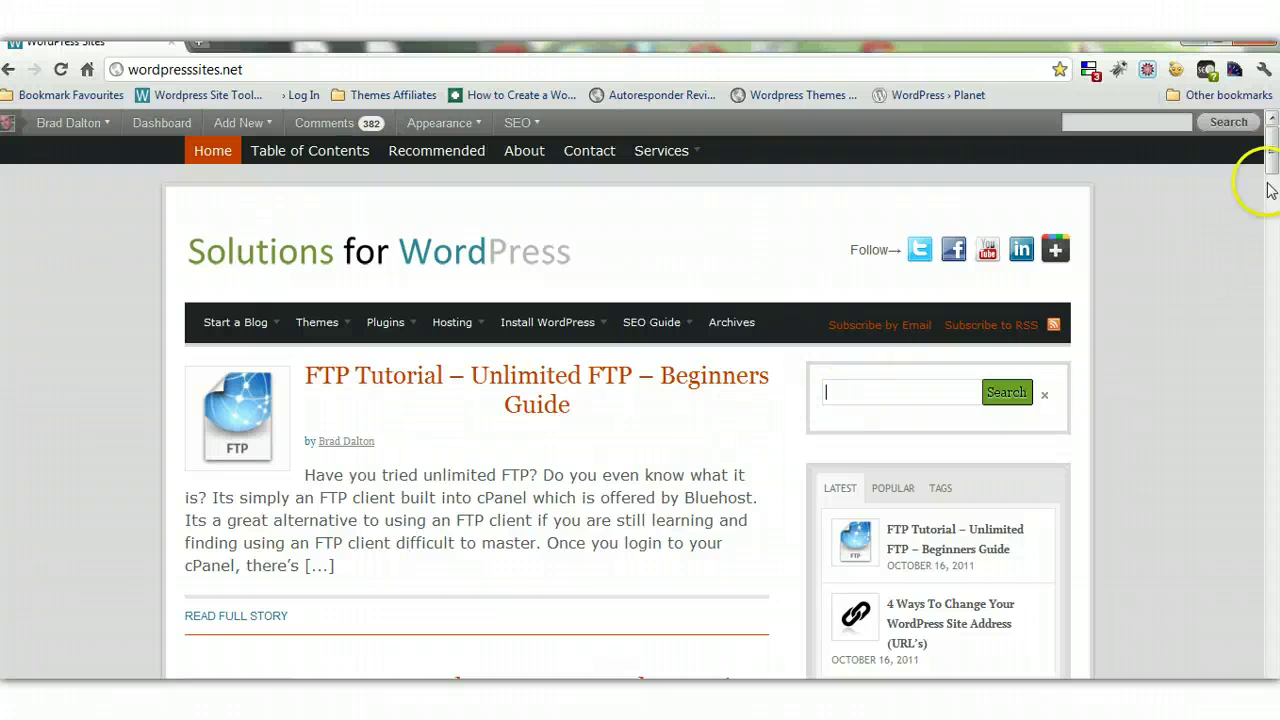
Open the Site Move category from the site's footer links and look through its archive of posts
left_click_drag(1268, 150, 1271, 660)
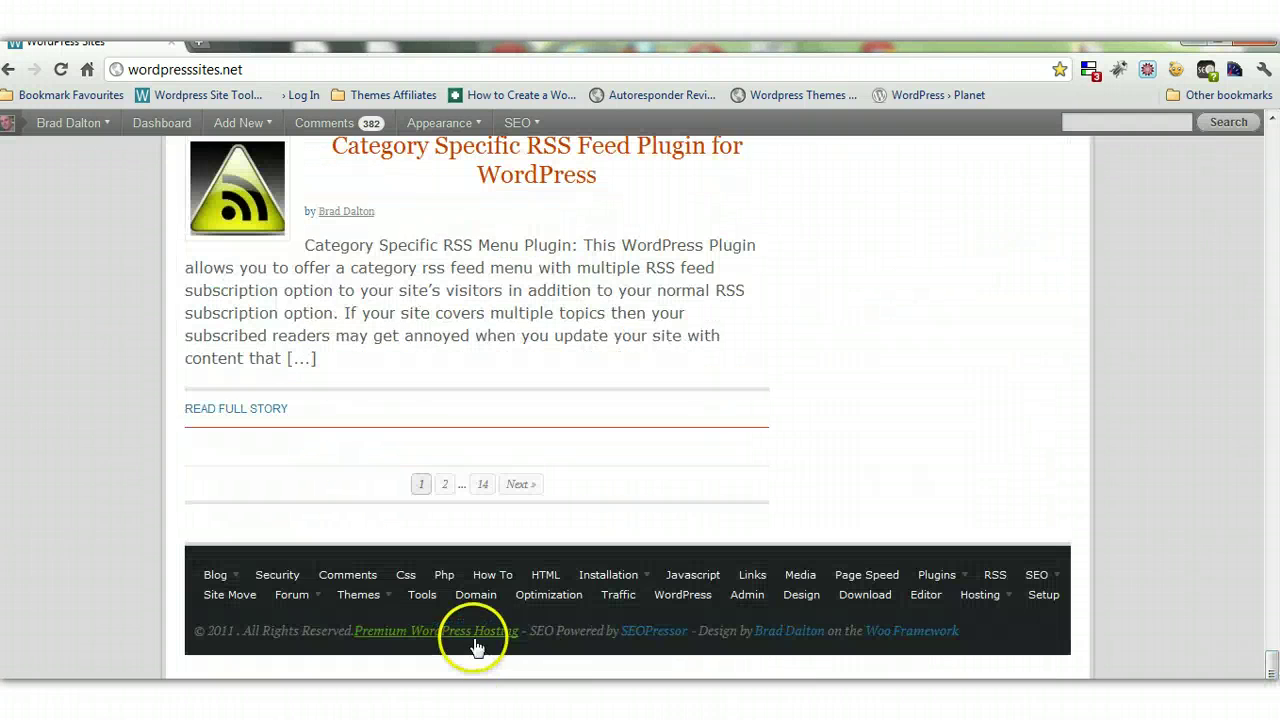
left_click(241, 598)
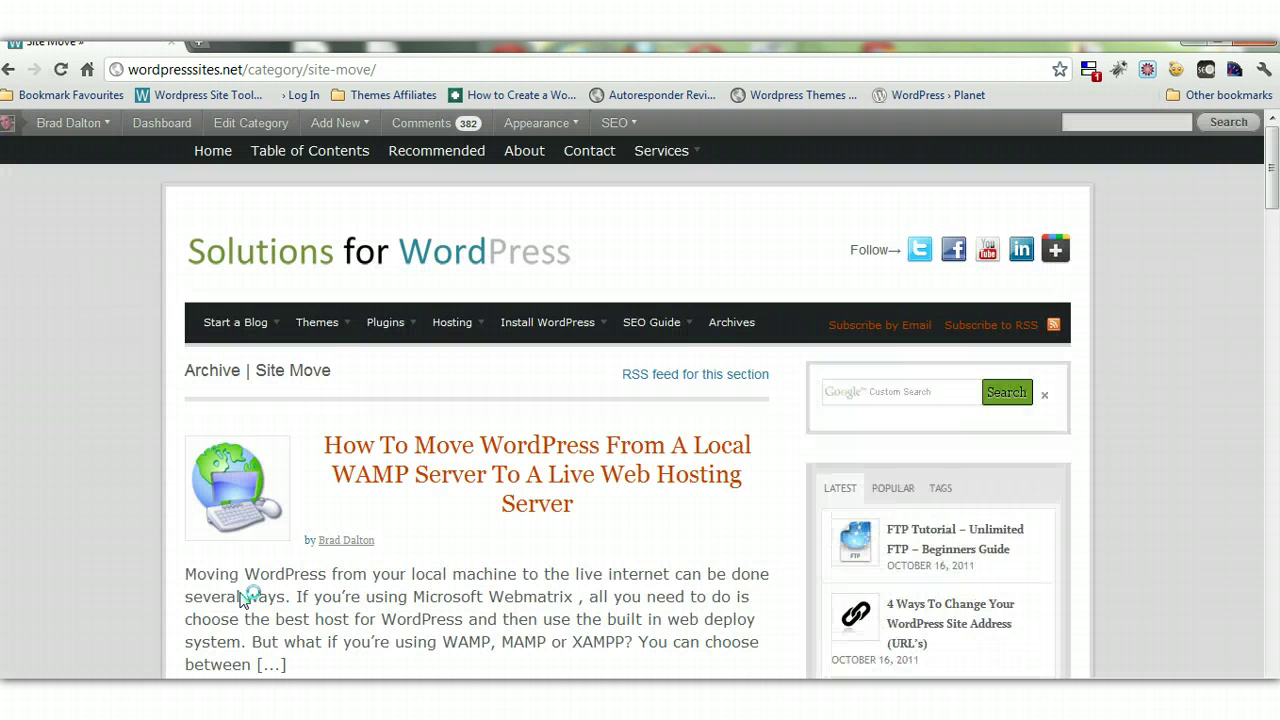
left_click_drag(1276, 222, 1270, 660)
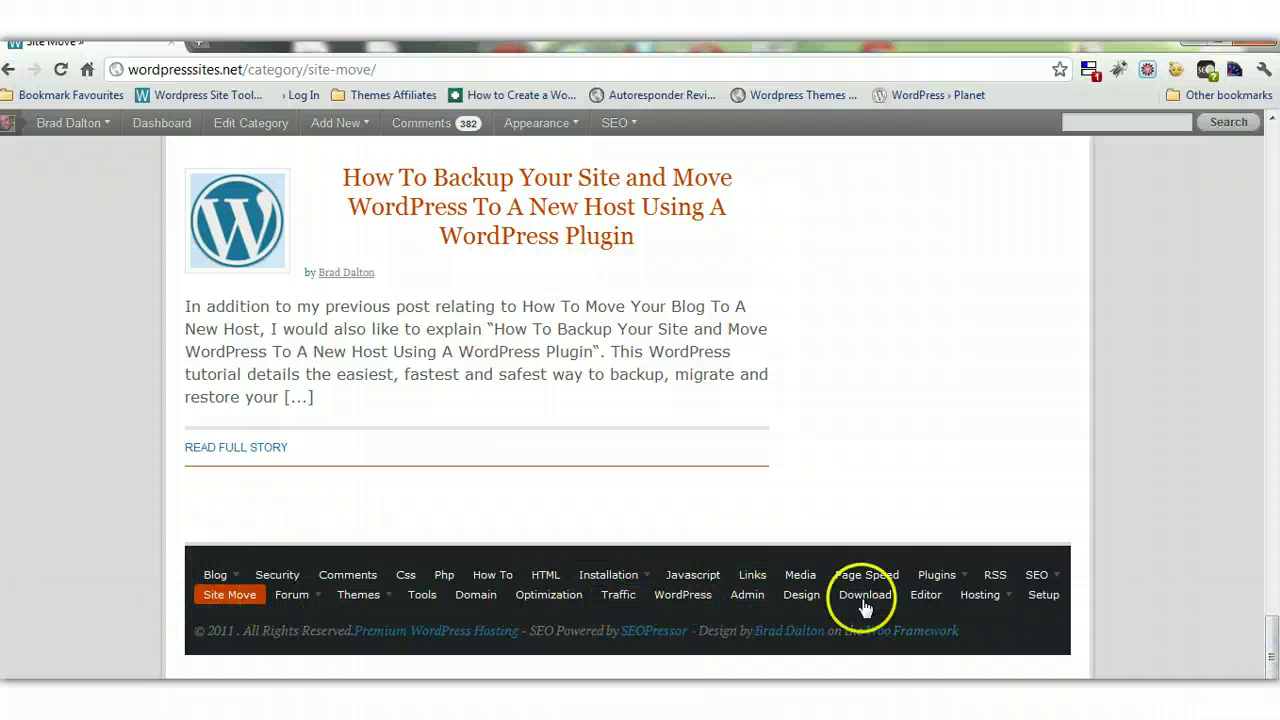
mouse_move(937, 580)
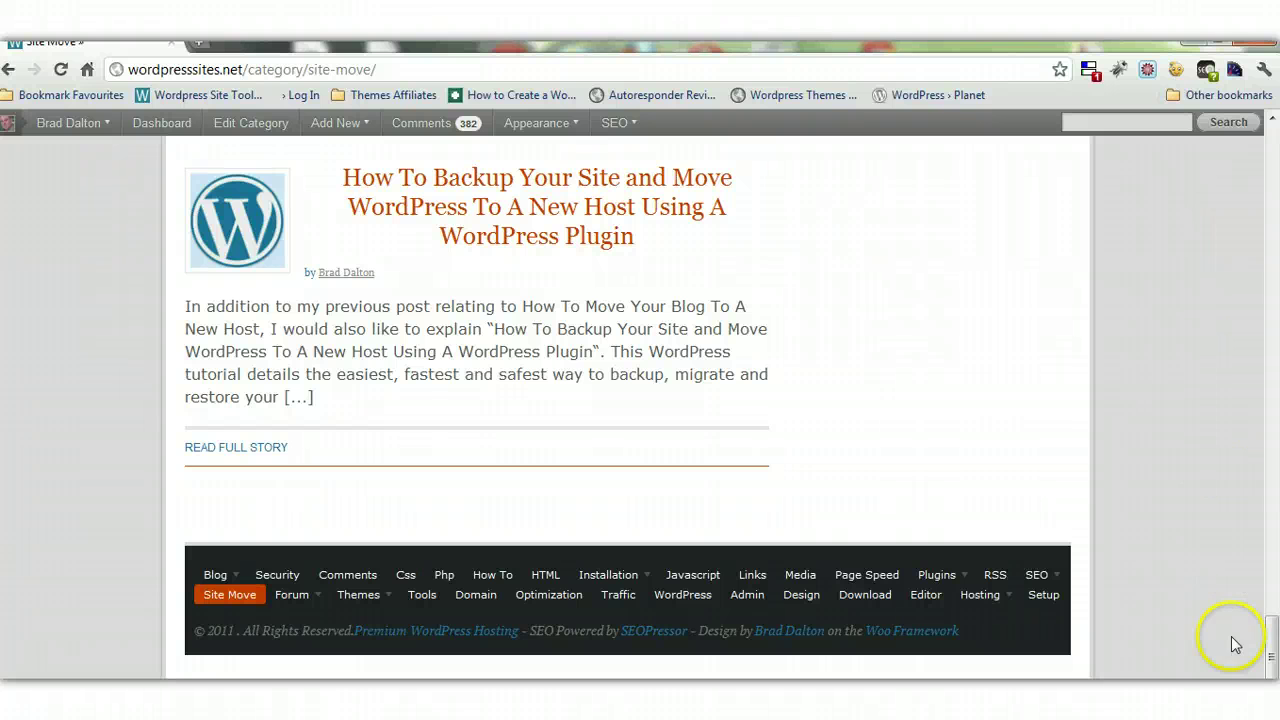
left_click_drag(1271, 645, 1272, 168)
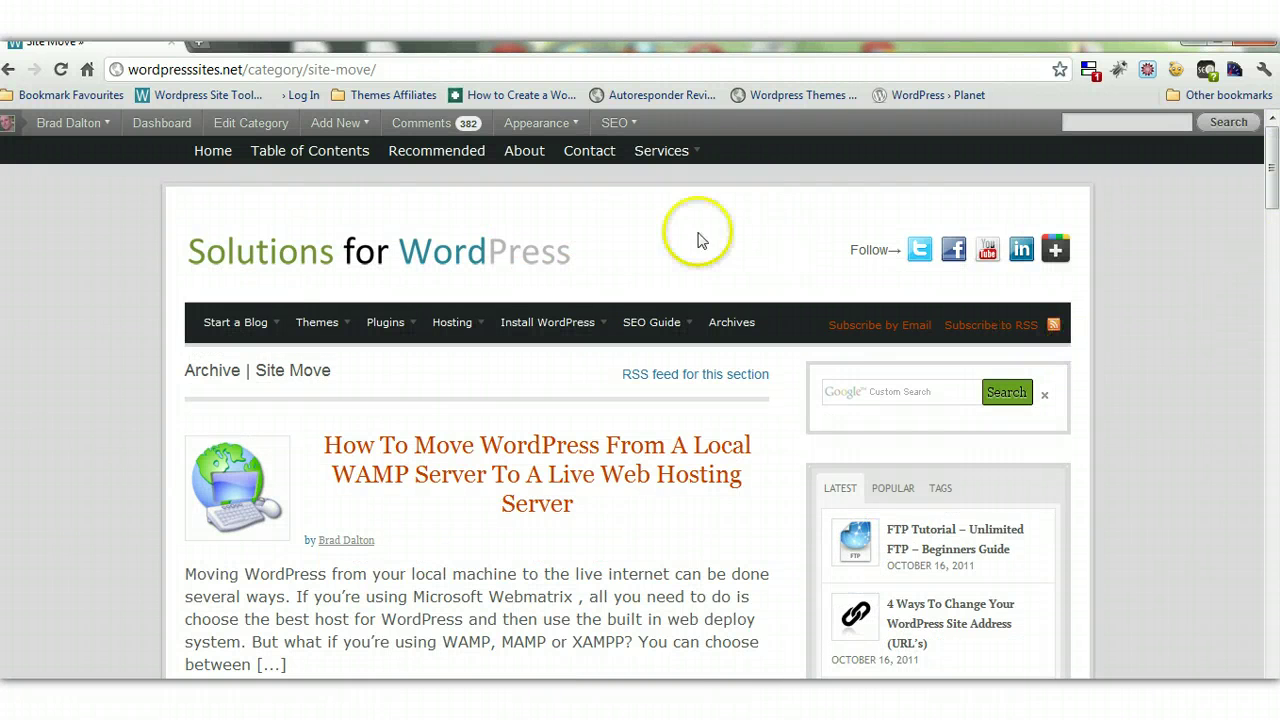
left_click(589, 147)
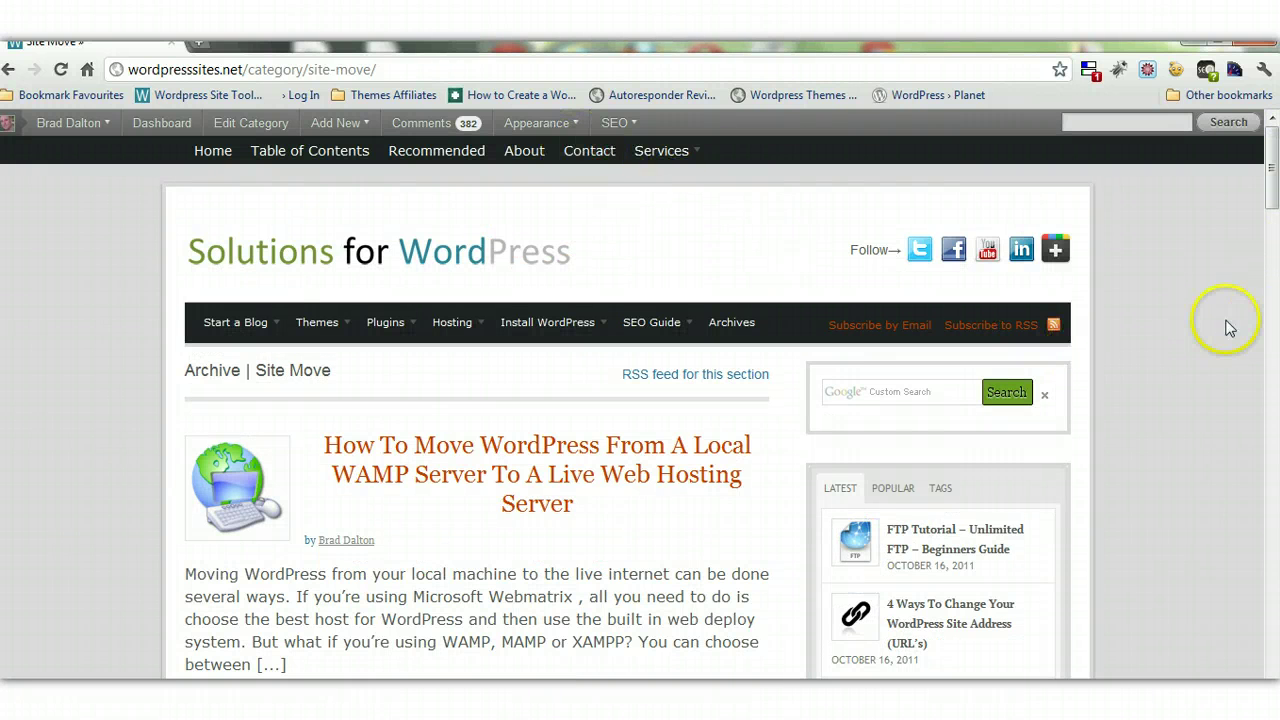